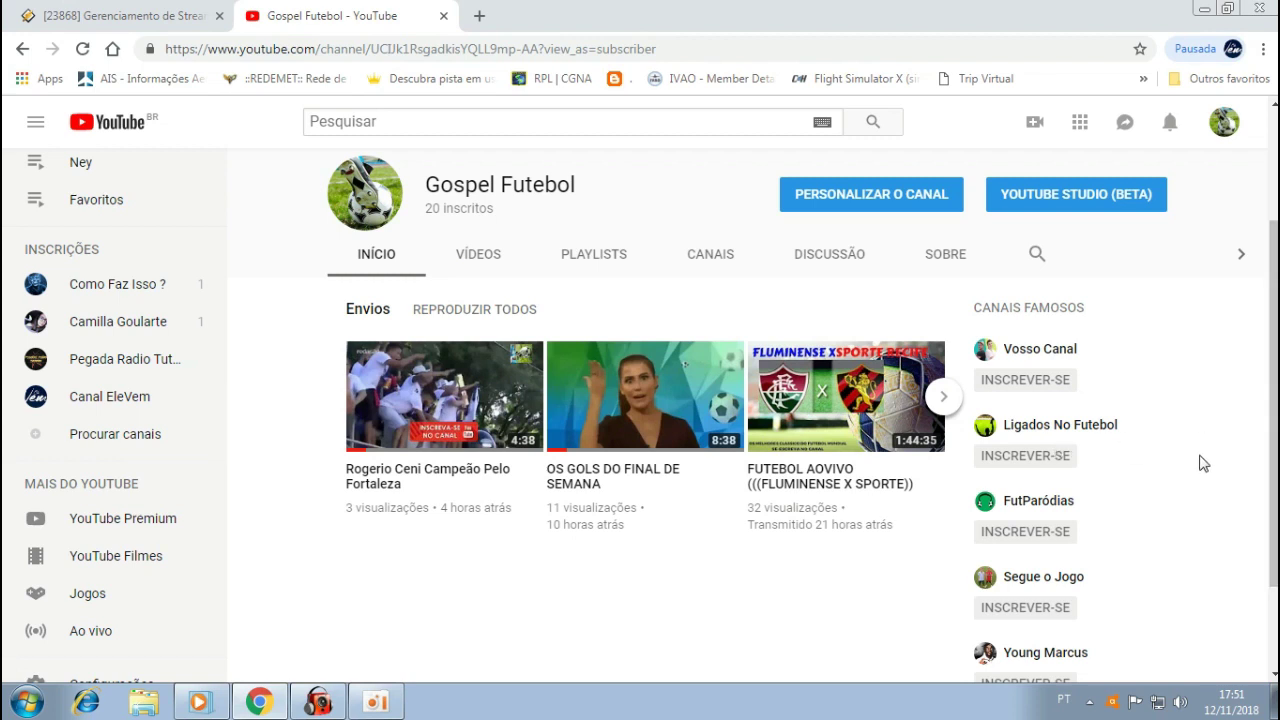
Scroll the Gospel Futebol channel page up to show its banner and 20 subscribers.
scroll(1137, 506, "up", 2)
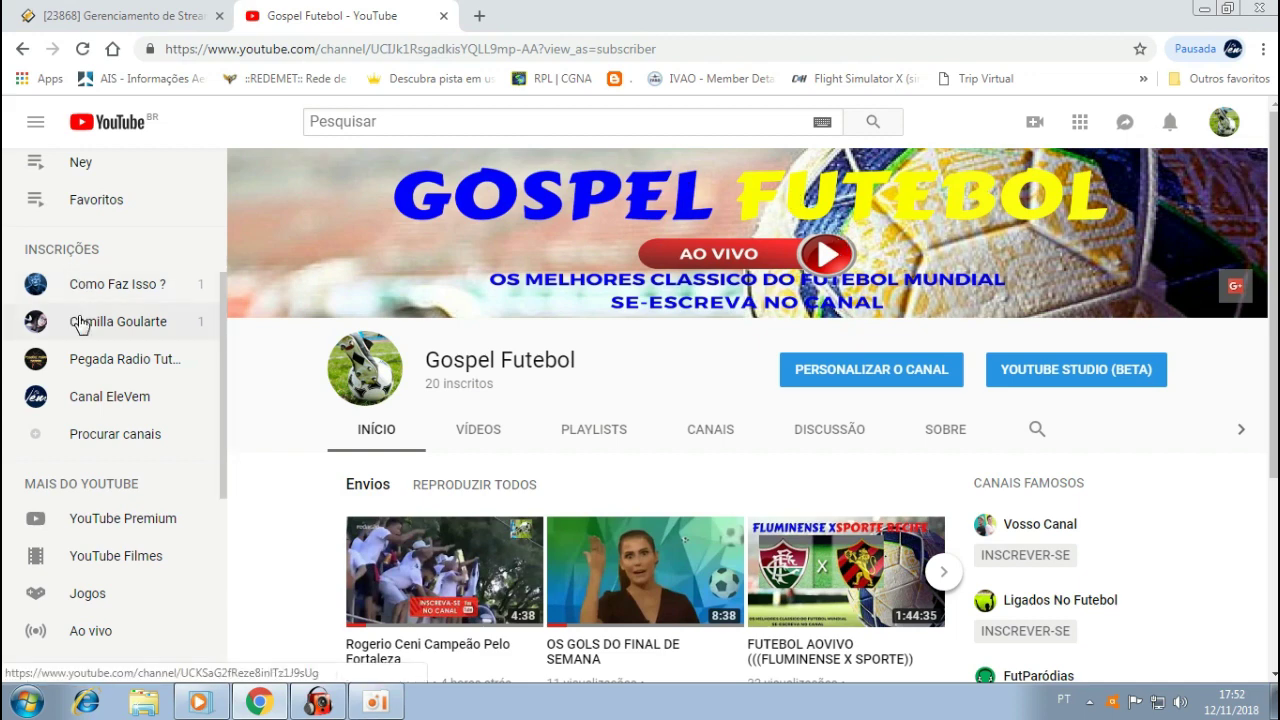
Open the Pegada Radio Tutoriais channel from subscriptions, then bring RadioBOSS Advanced to the front.
left_click(95, 368)
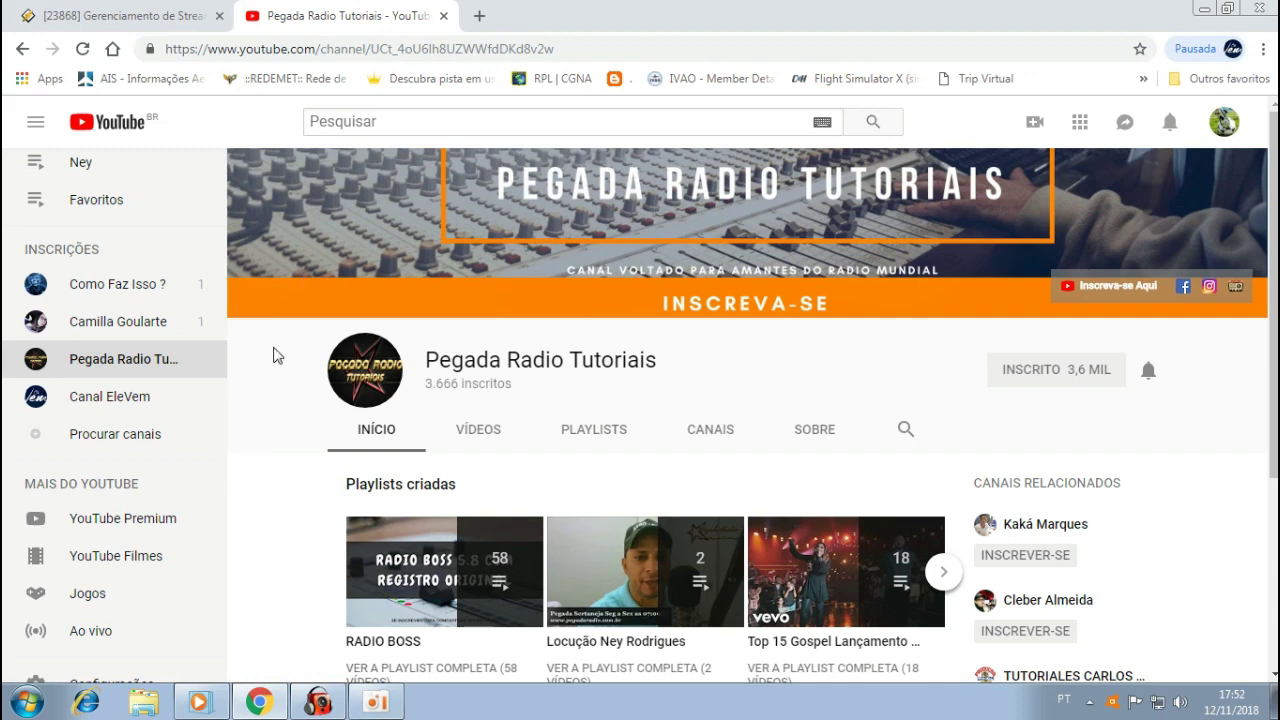
left_click(318, 702)
left_click(579, 410)
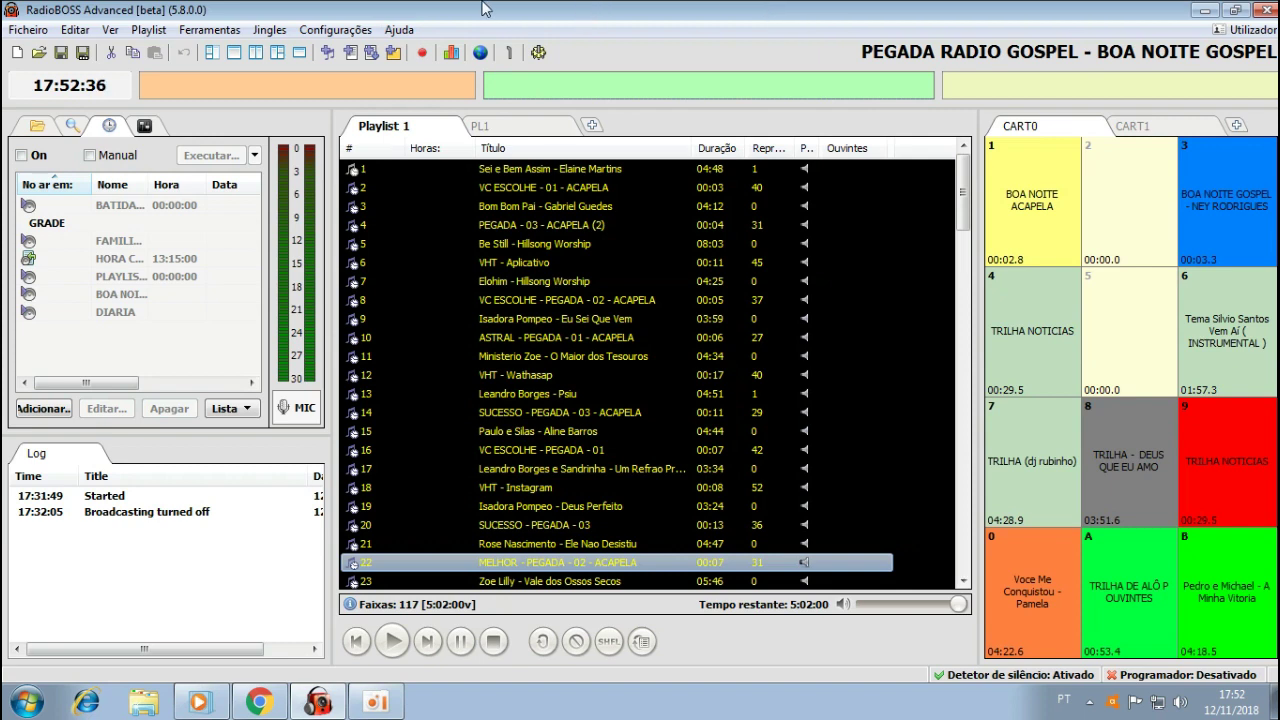
Go to Configurações > Opções and show the Transmissão page with its empty encoder list.
left_click(347, 32)
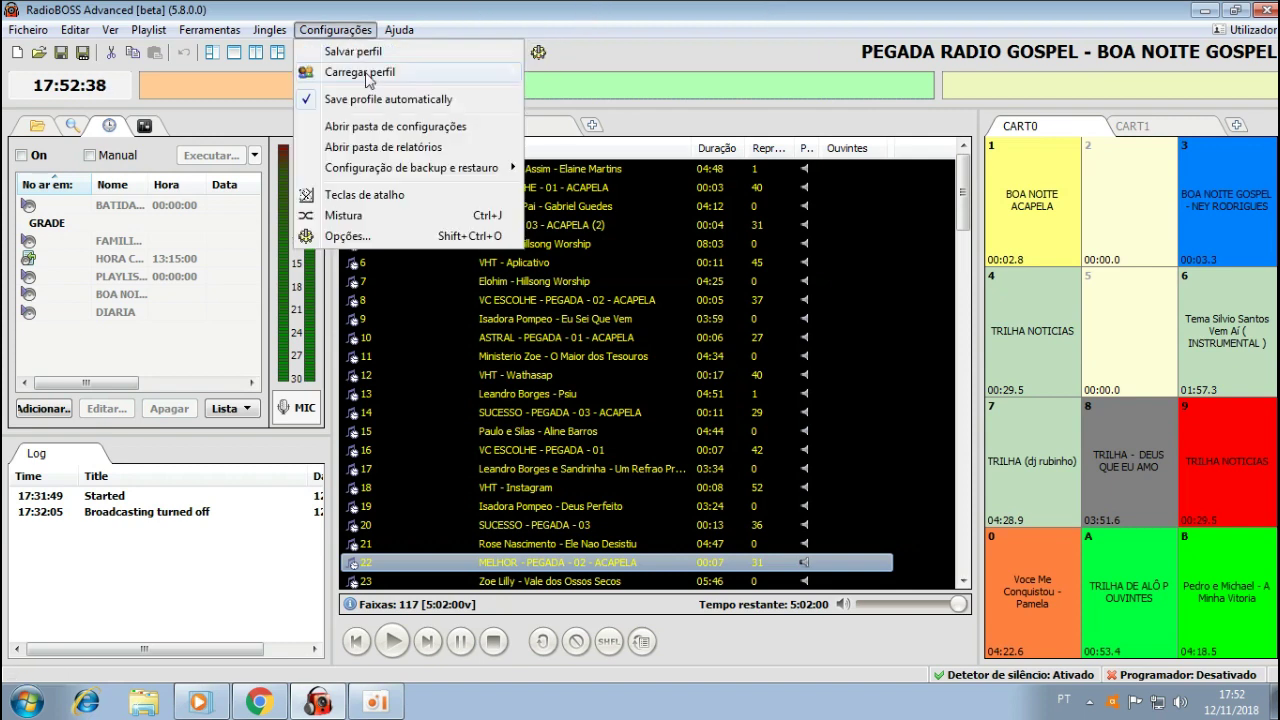
left_click(697, 8)
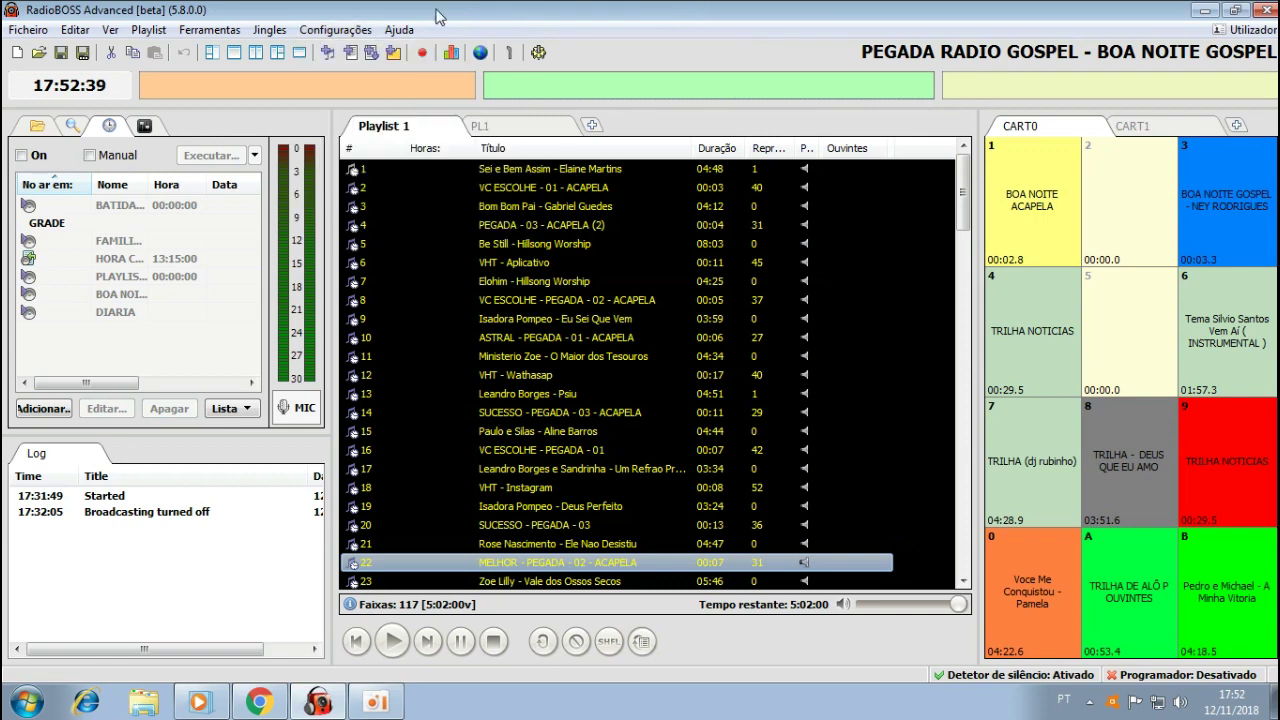
left_click(340, 30)
left_click(352, 236)
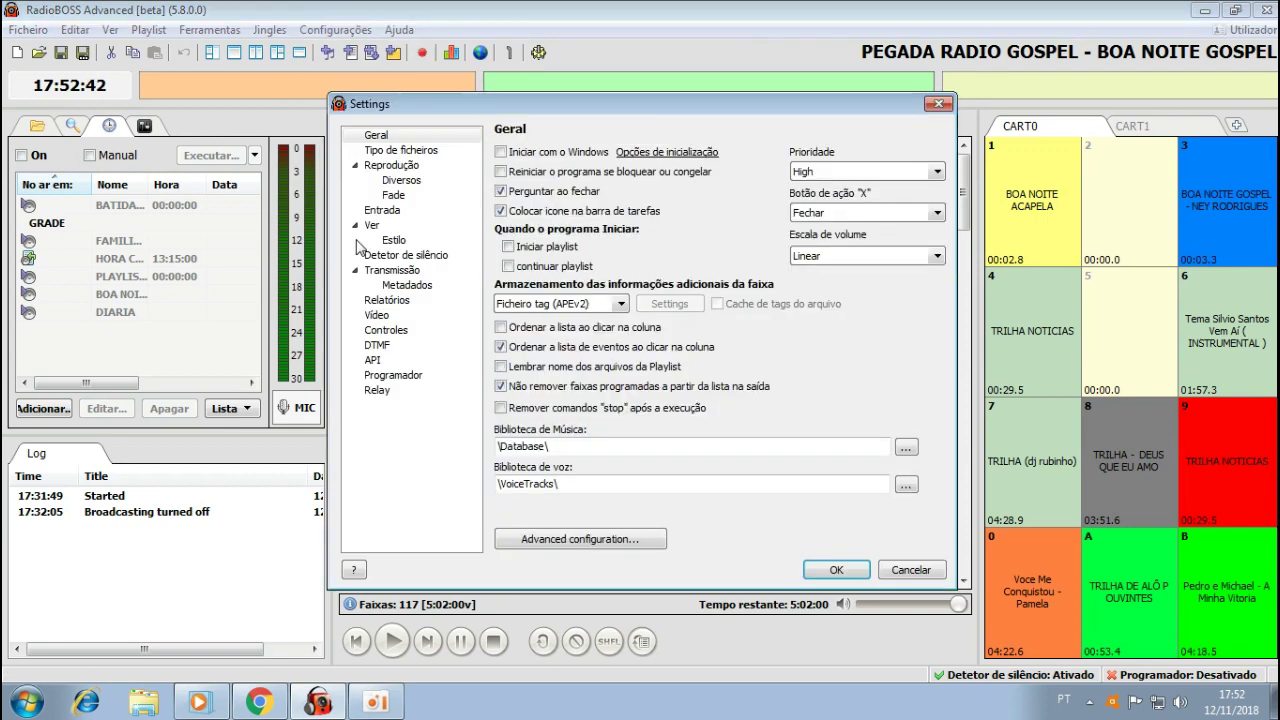
left_click(386, 279)
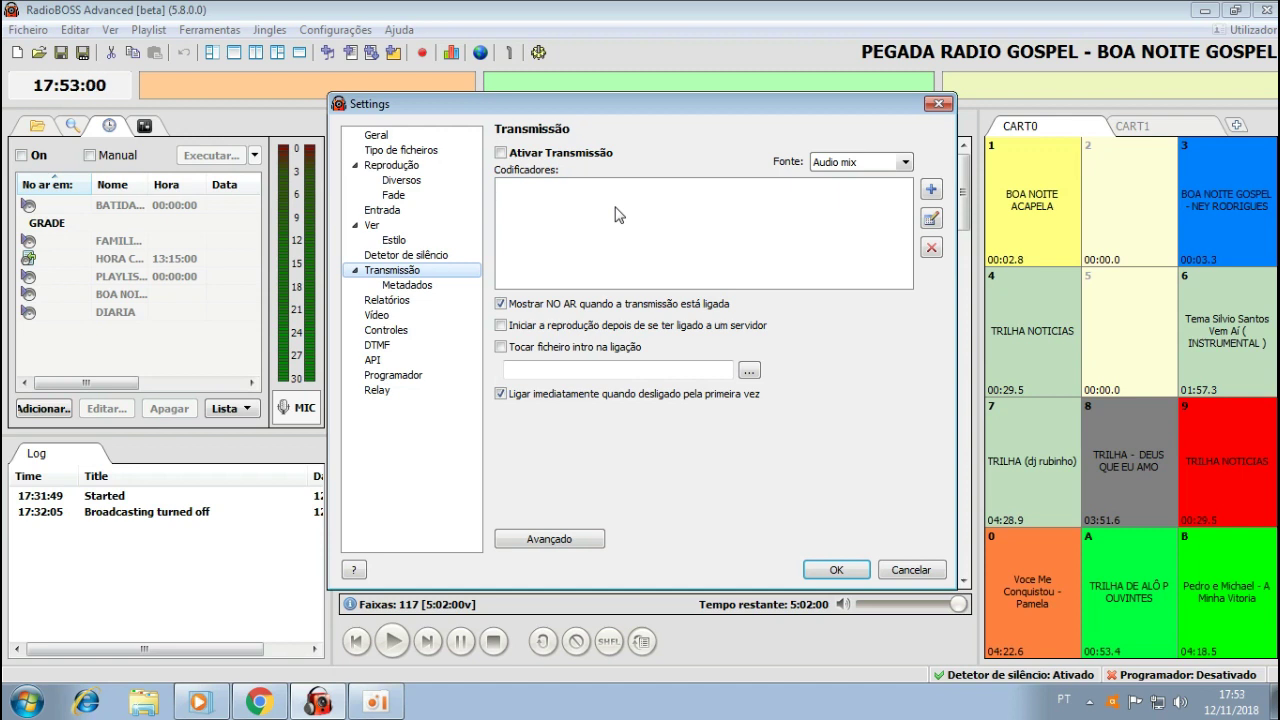
Add a new encoder, then switch to the streaming panel tab in Chrome.
left_click(932, 190)
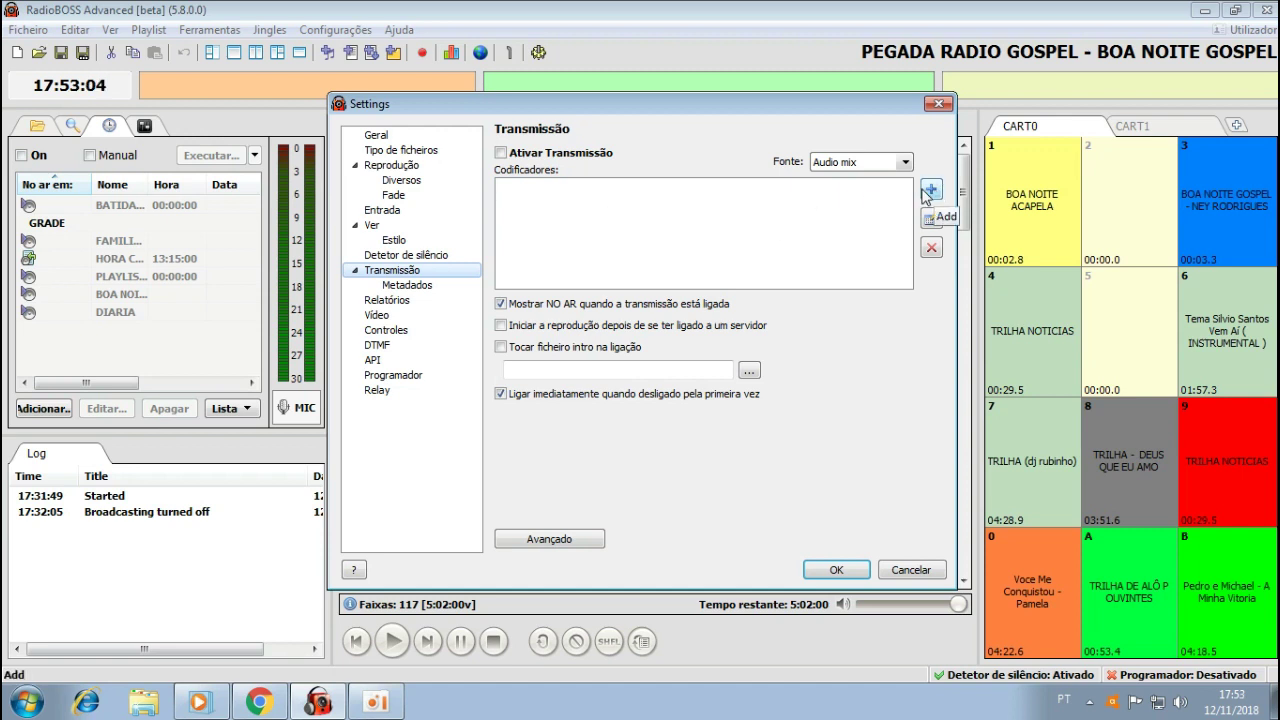
left_click_drag(679, 224, 687, 189)
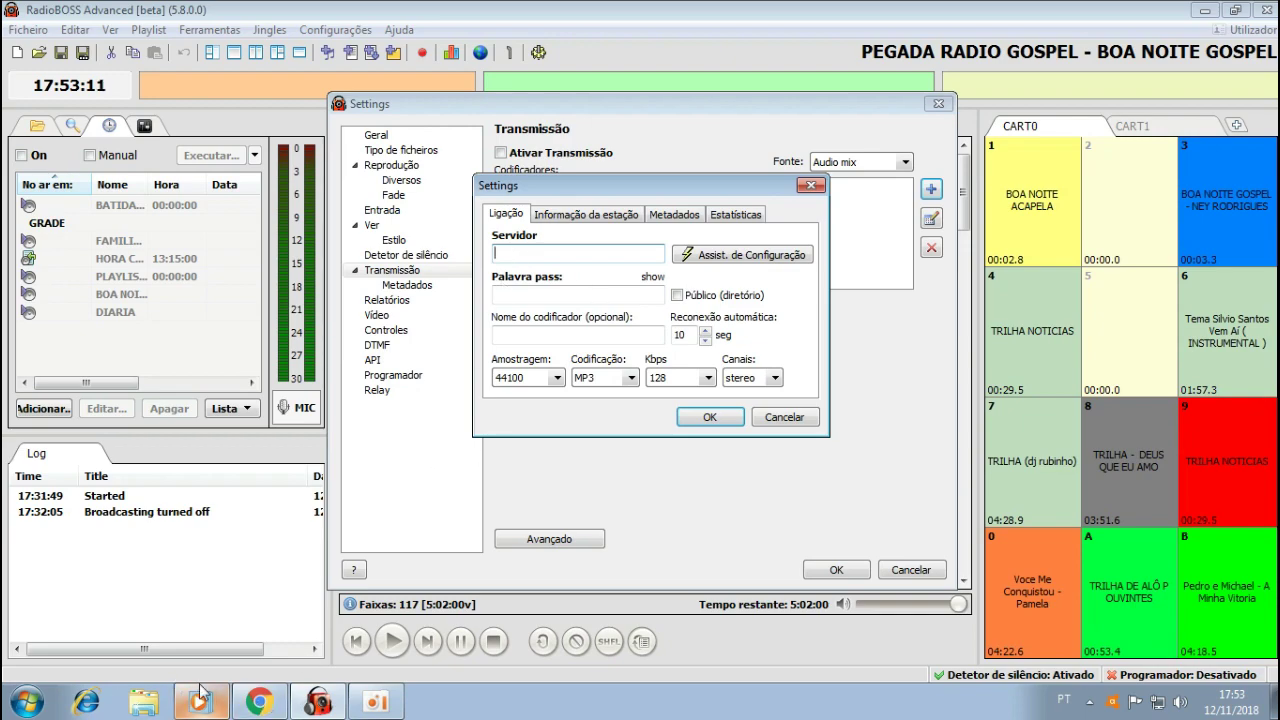
left_click(259, 702)
left_click(185, 8)
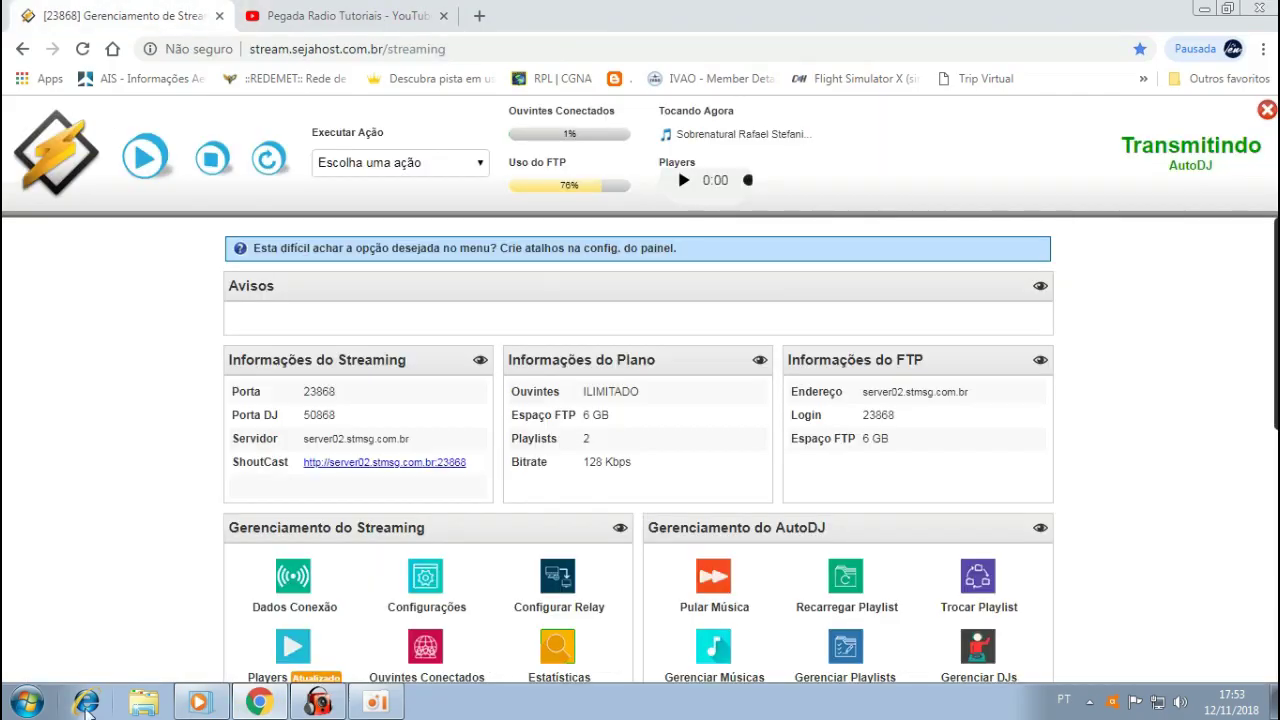
Copy the ShoutCast server address from the Sejahost panel and return to RadioBOSS.
left_click_drag(410, 441, 300, 443)
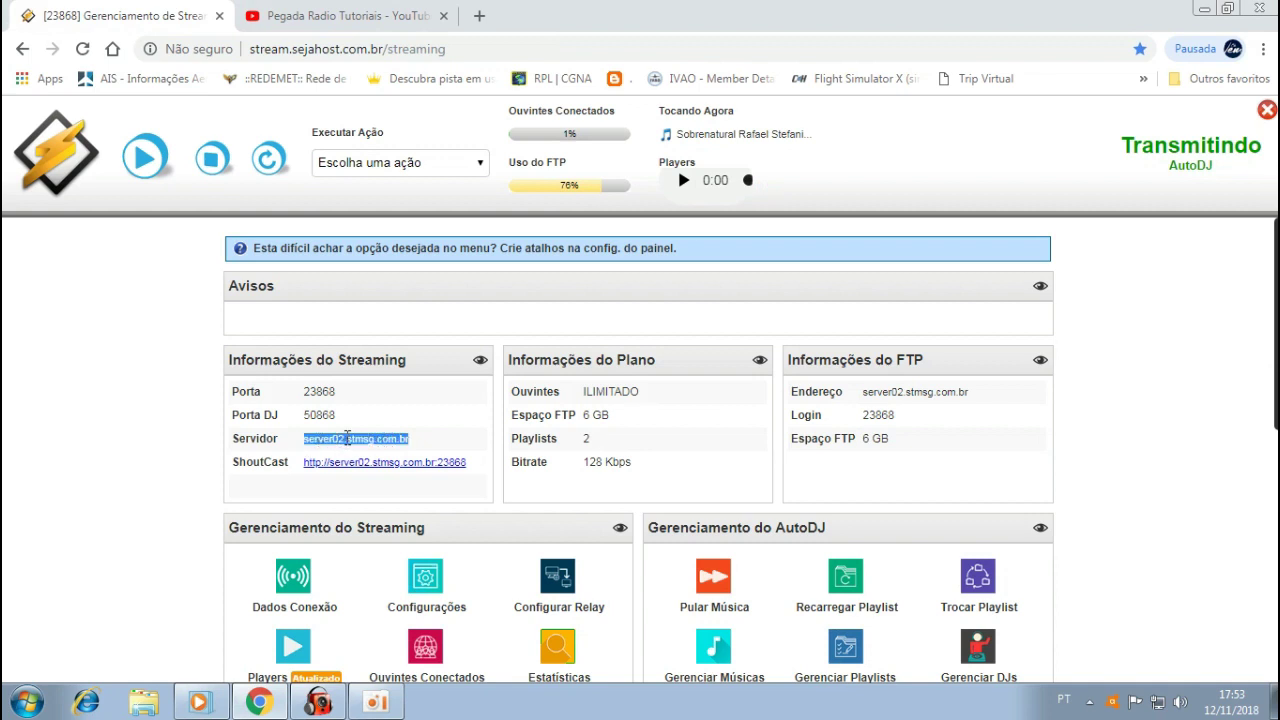
left_click_drag(470, 463, 298, 468)
key("ctrl+c")
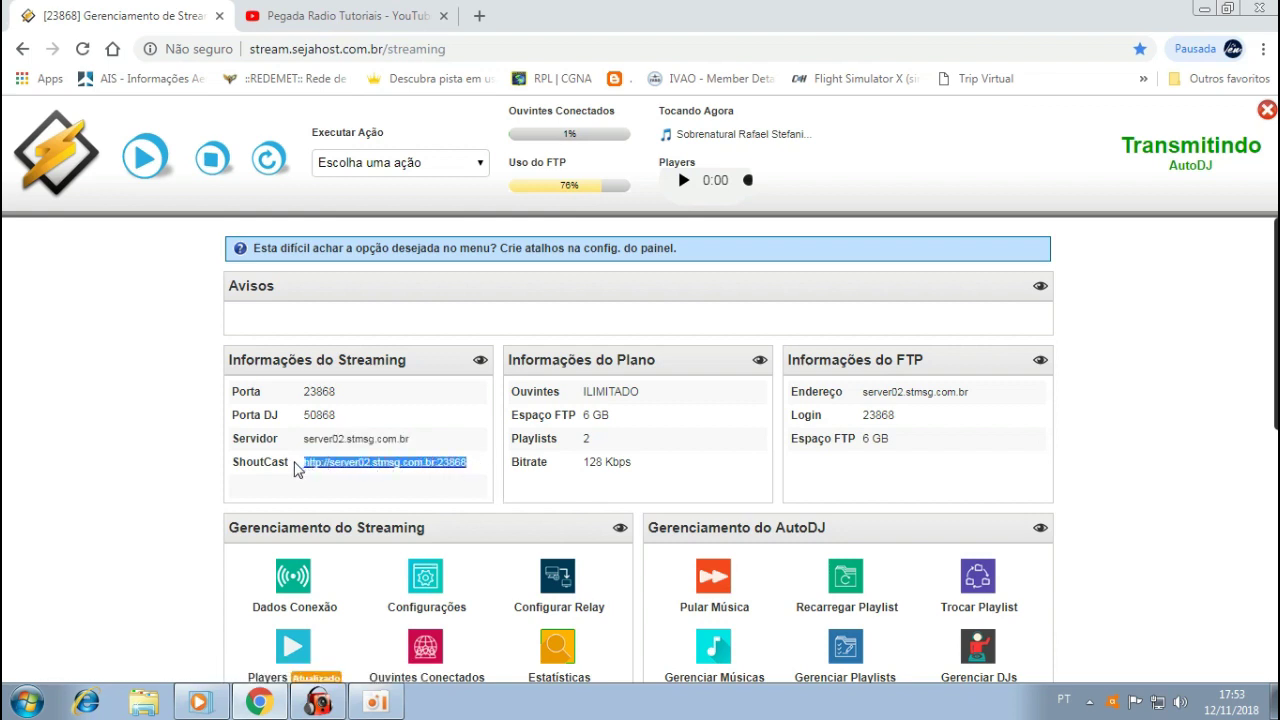
left_click(318, 703)
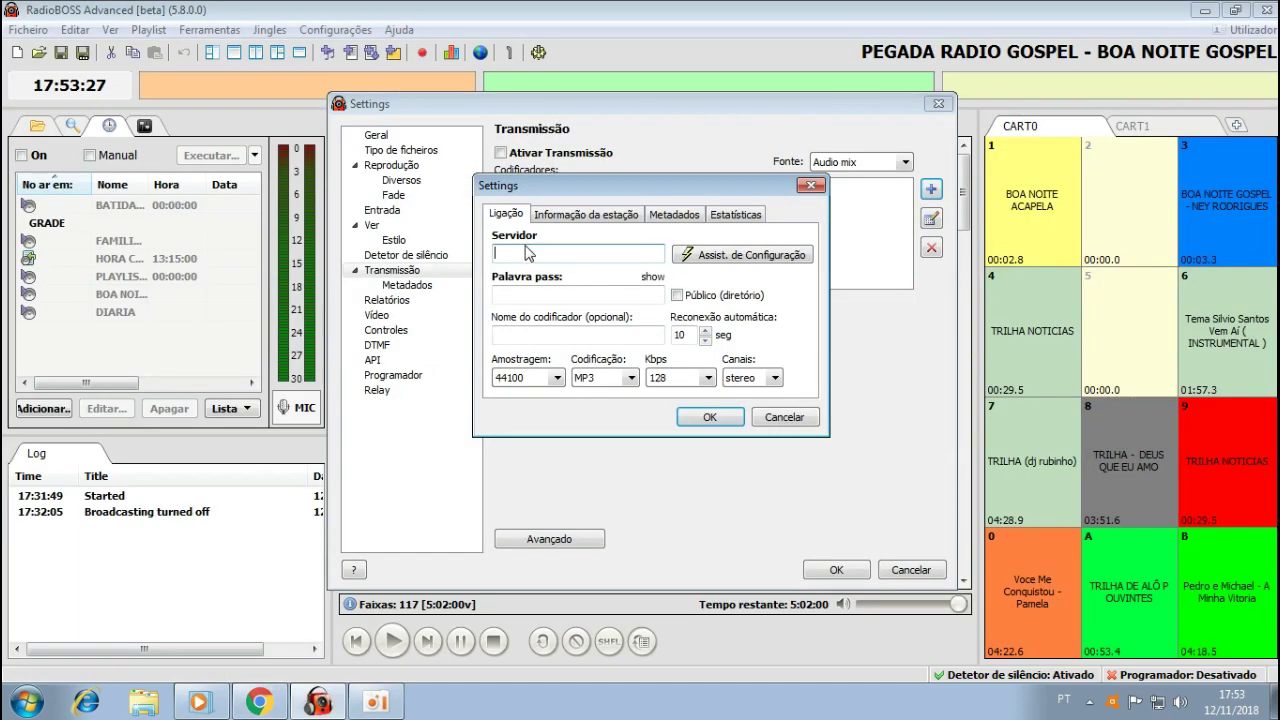
key("ctrl+v")
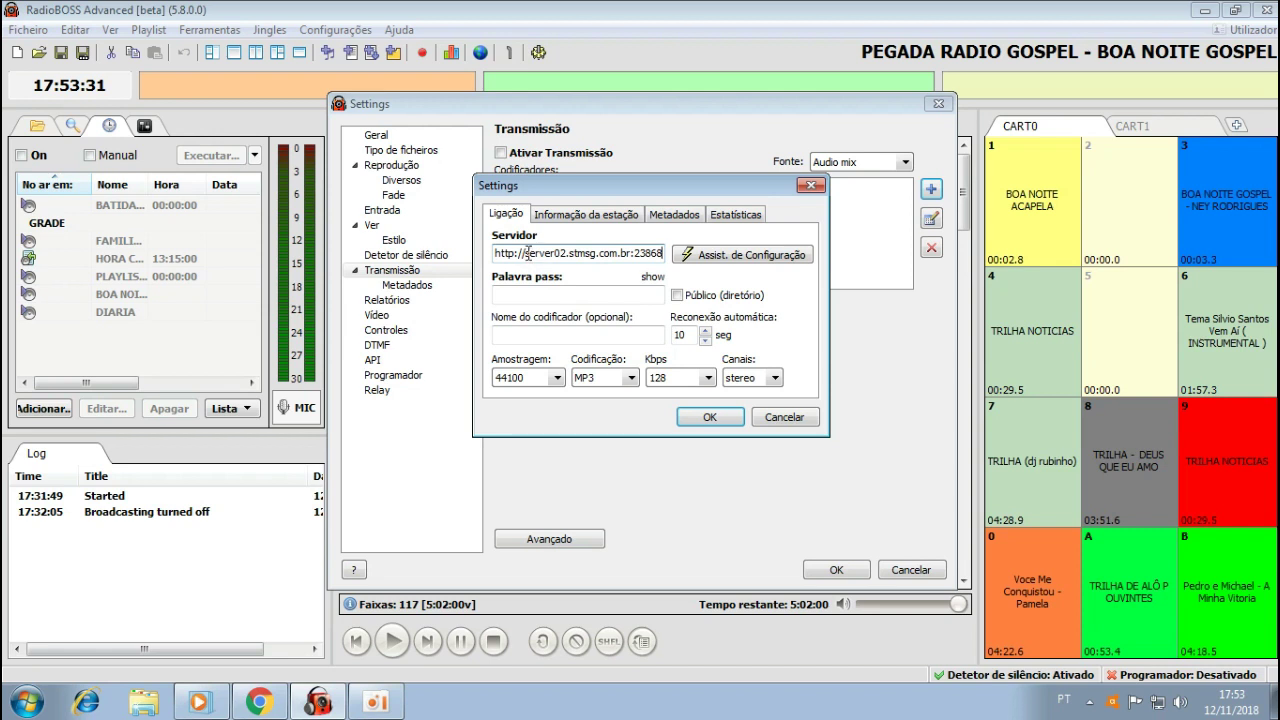
key("BackSpace")
key("BackSpace")
key("BackSpace")
key("BackSpace")
key("BackSpace")
key("BackSpace")
key("BackSpace")
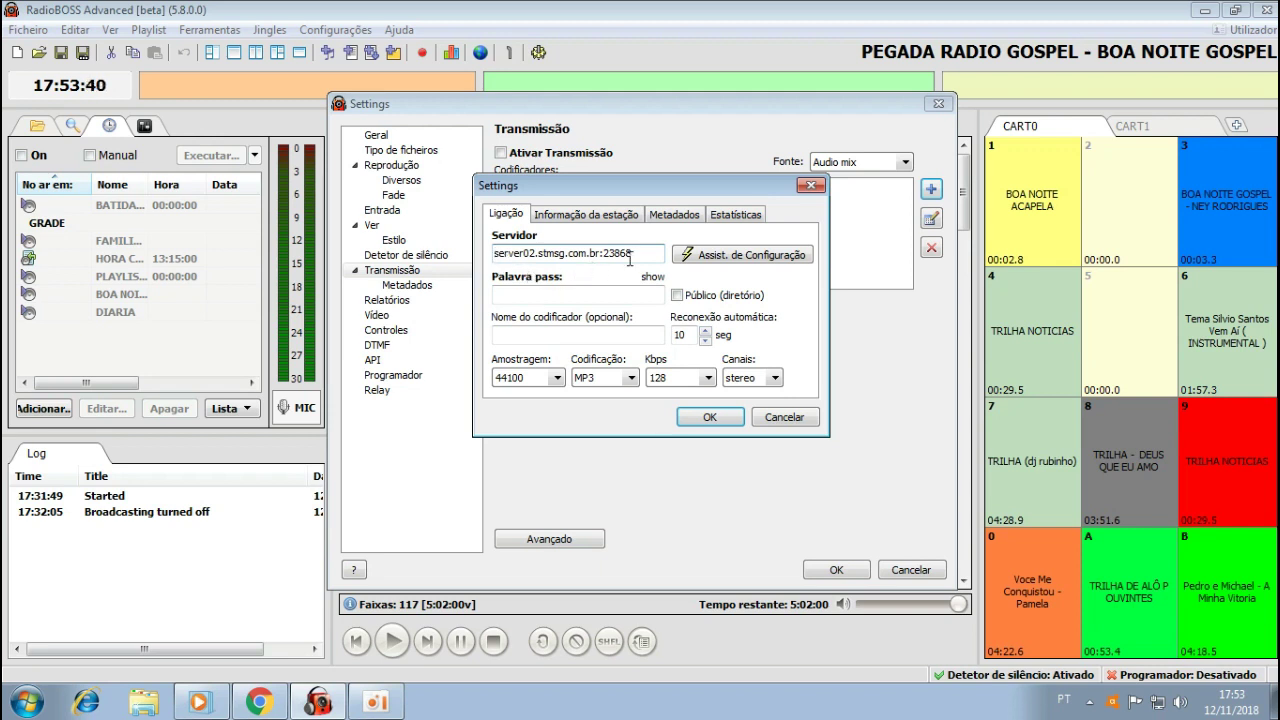
left_click_drag(636, 254, 327, 279)
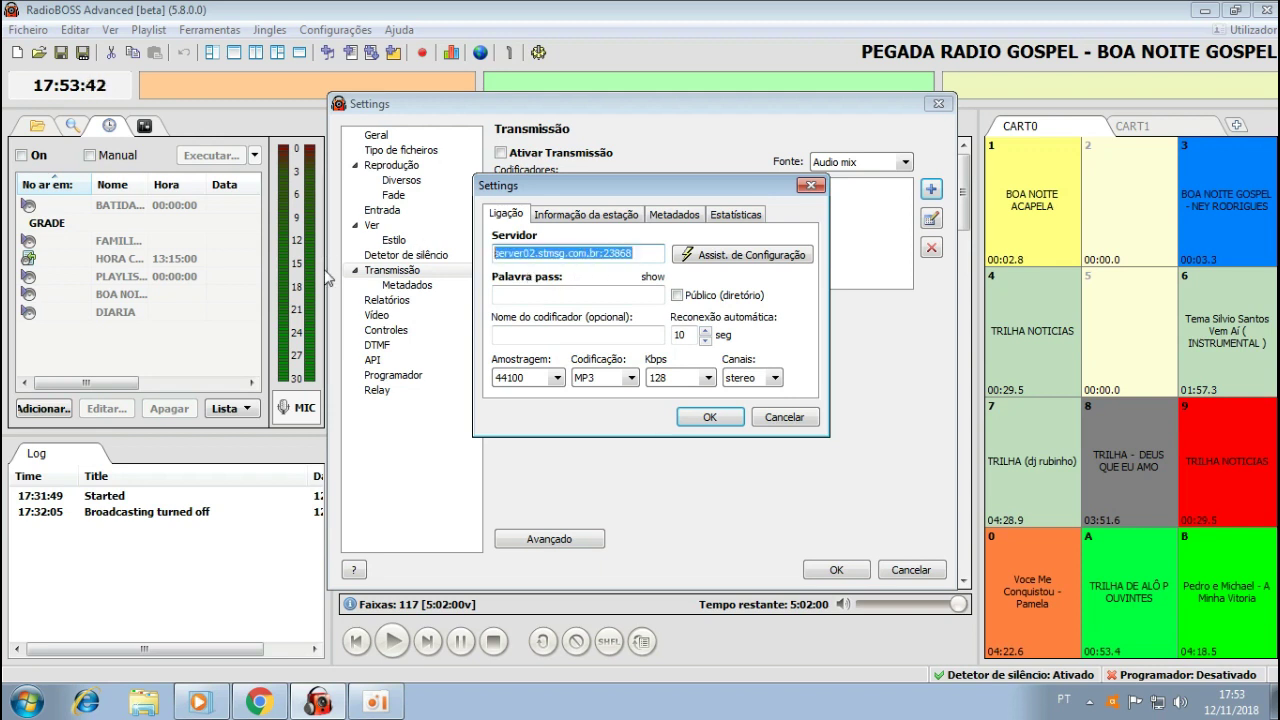
Set Servidor to the host server02.stmsg.com.br plus a colon, and copy DJ port 50868.
left_click(268, 705)
left_click_drag(424, 442, 302, 446)
key("ctrl+c")
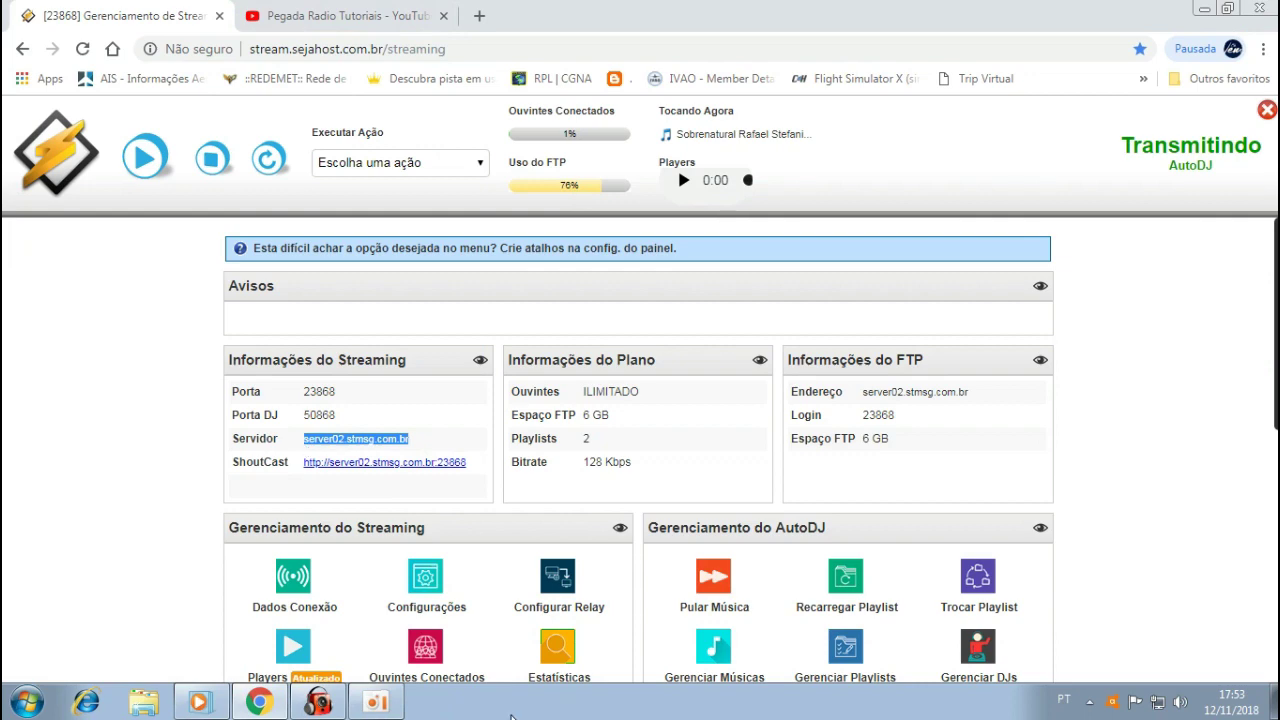
left_click(318, 702)
left_click(546, 253)
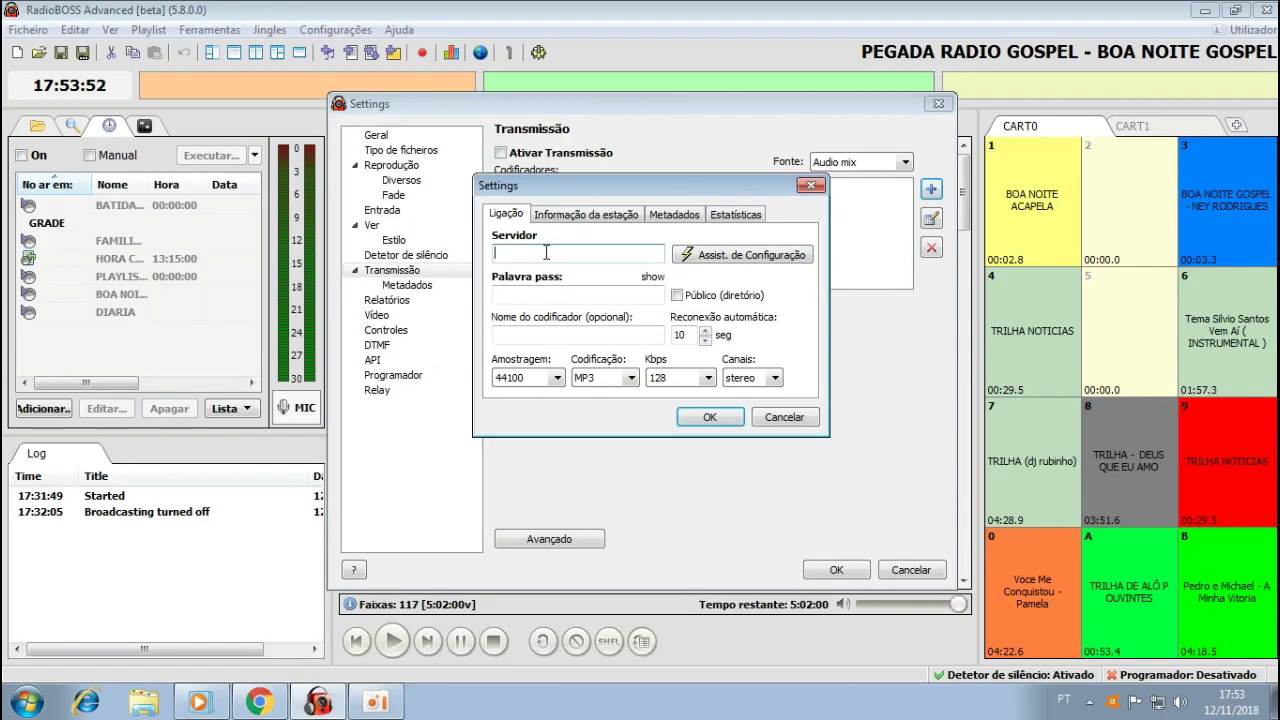
key("ctrl+v")
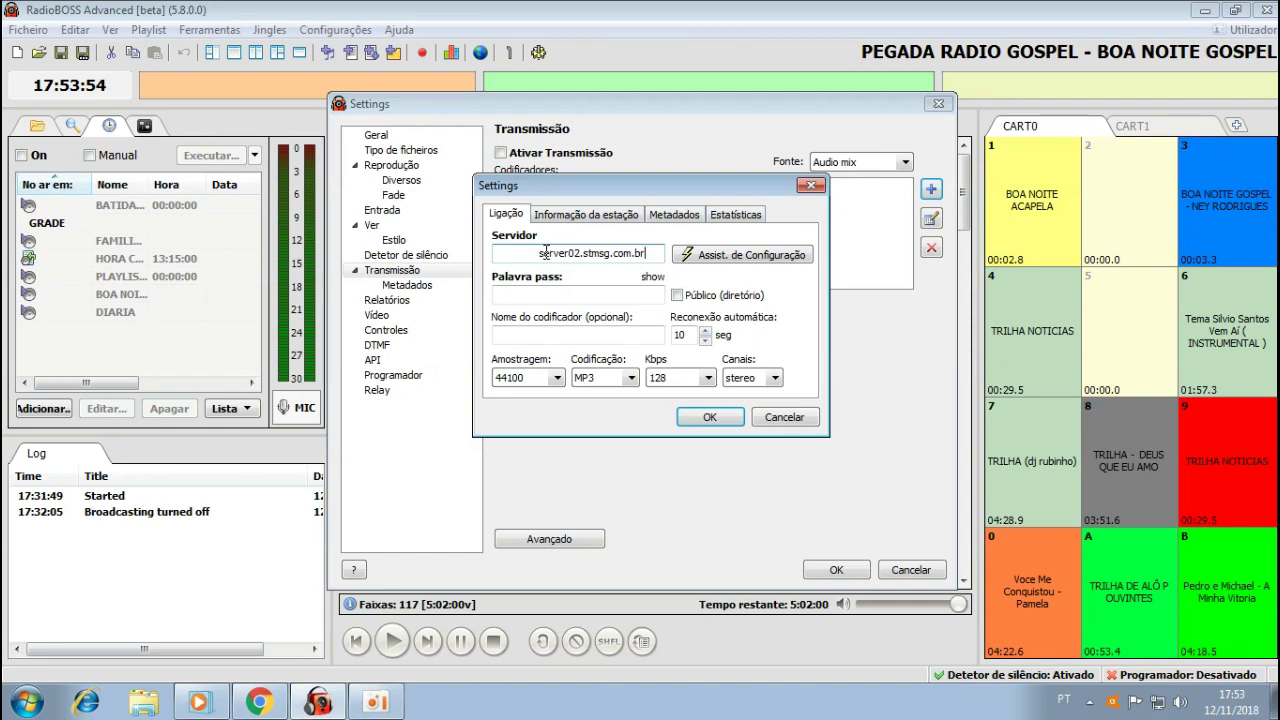
type(":")
left_click(258, 700)
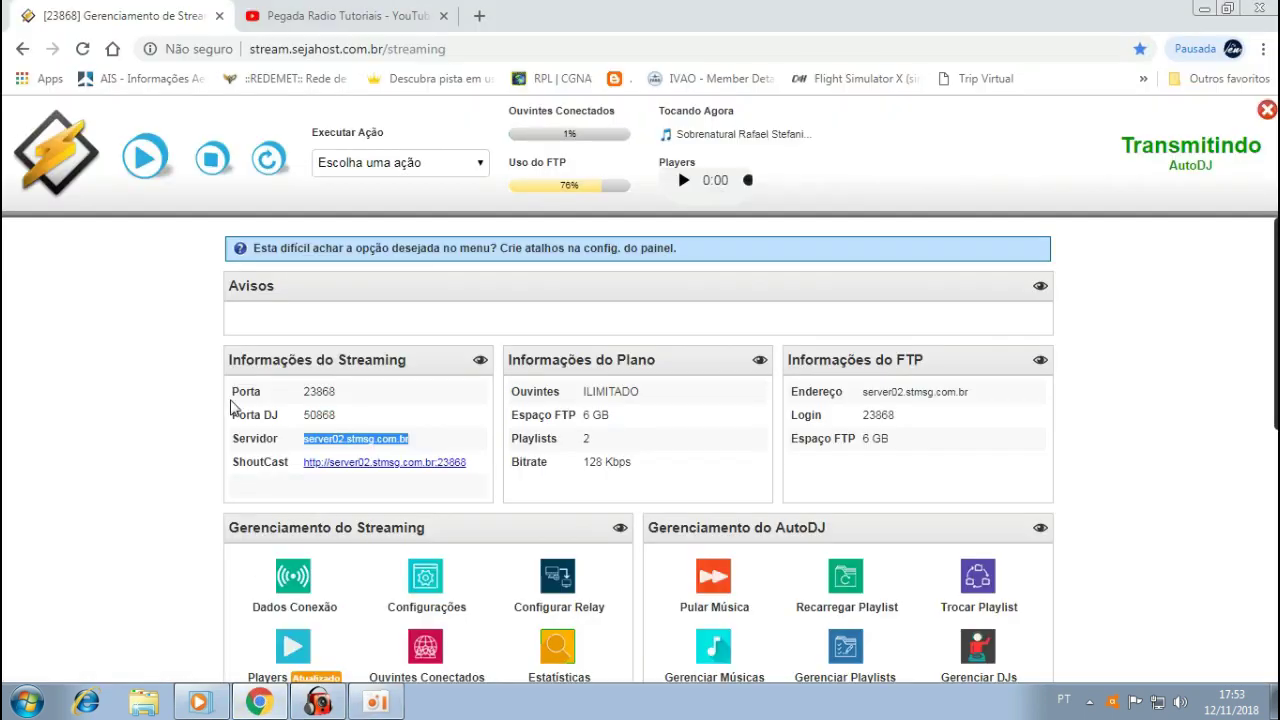
left_click_drag(338, 416, 304, 413)
key("ctrl+c")
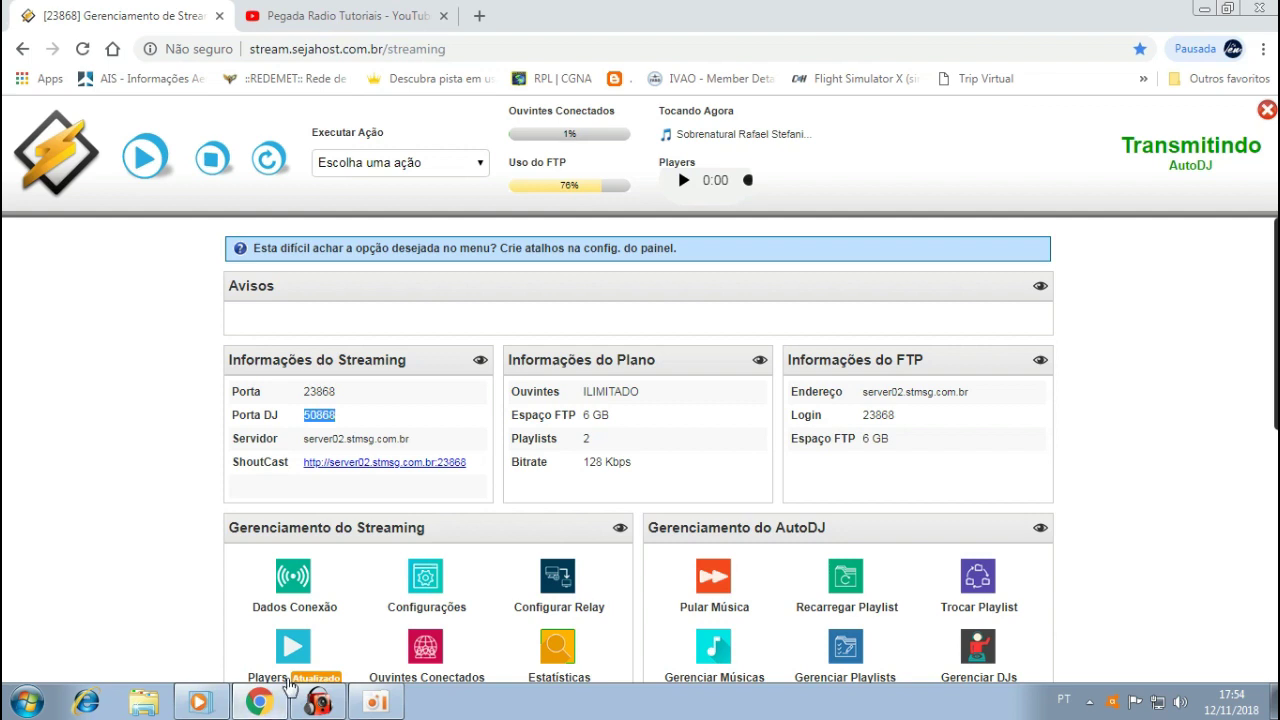
Append port 50868 and remove stray spaces so Servidor reads server02.stmsg.com.br:50868.
left_click(318, 701)
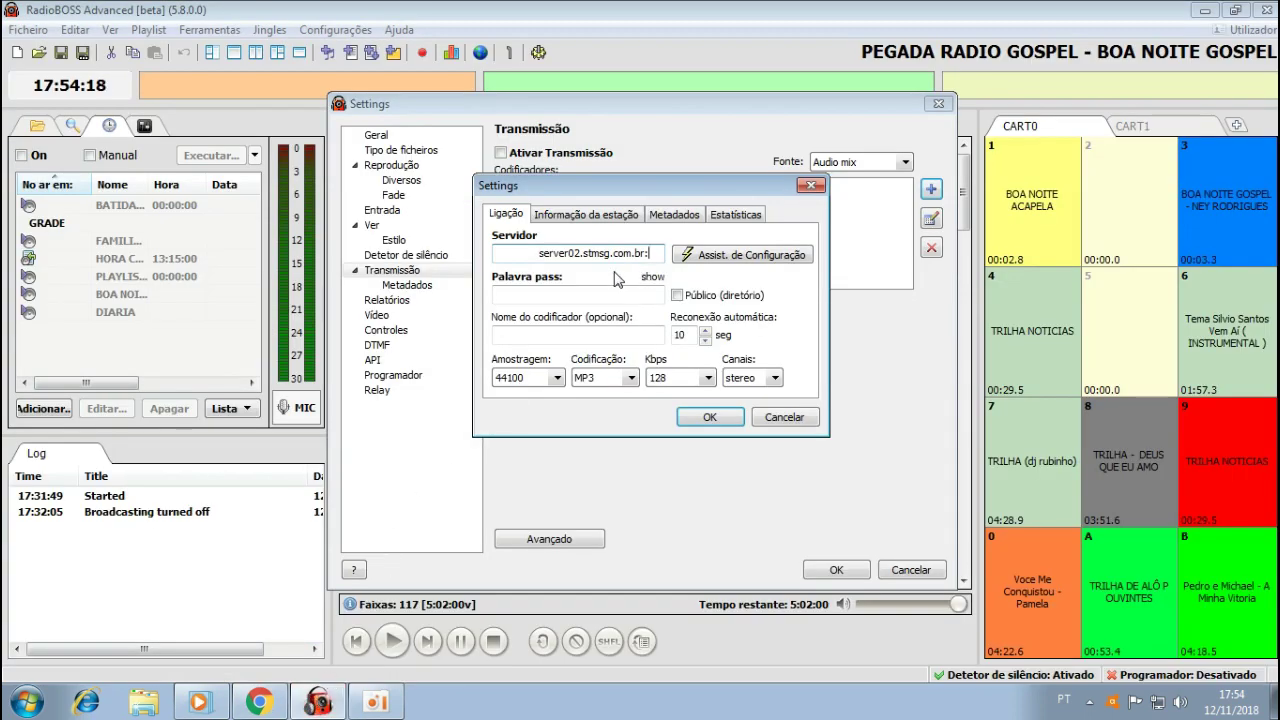
key("ctrl+v")
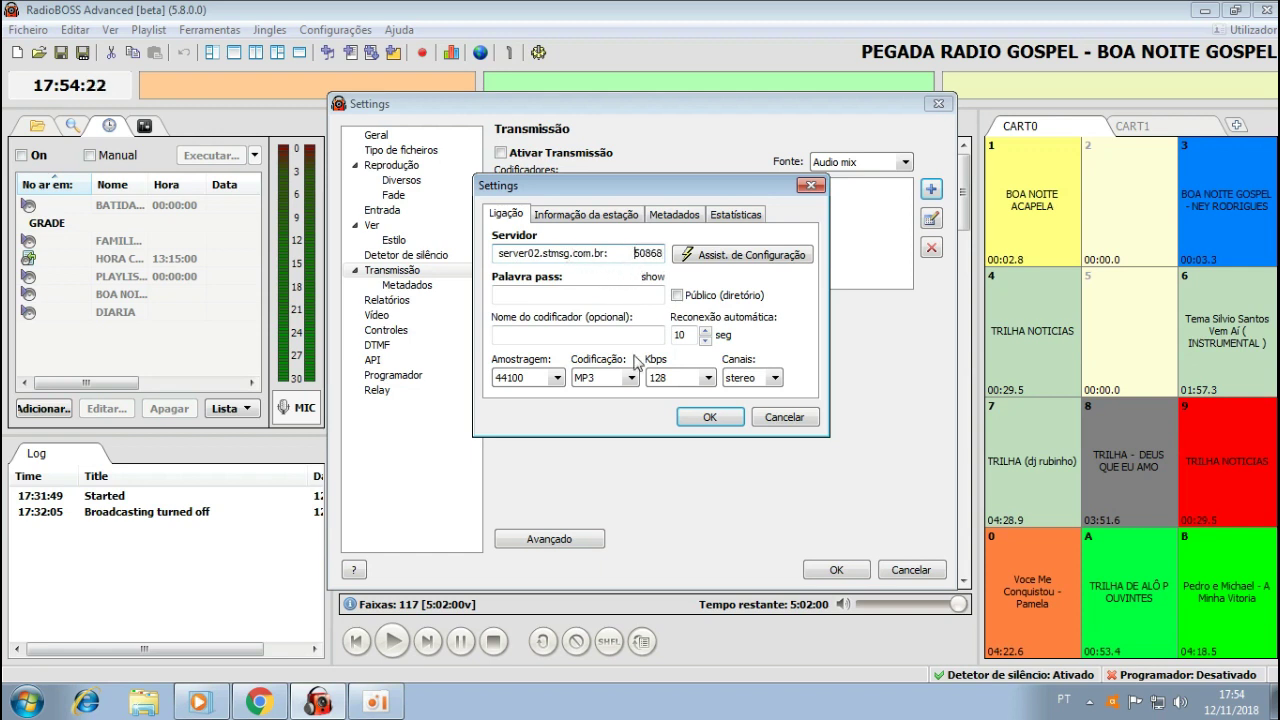
key("BackSpace")
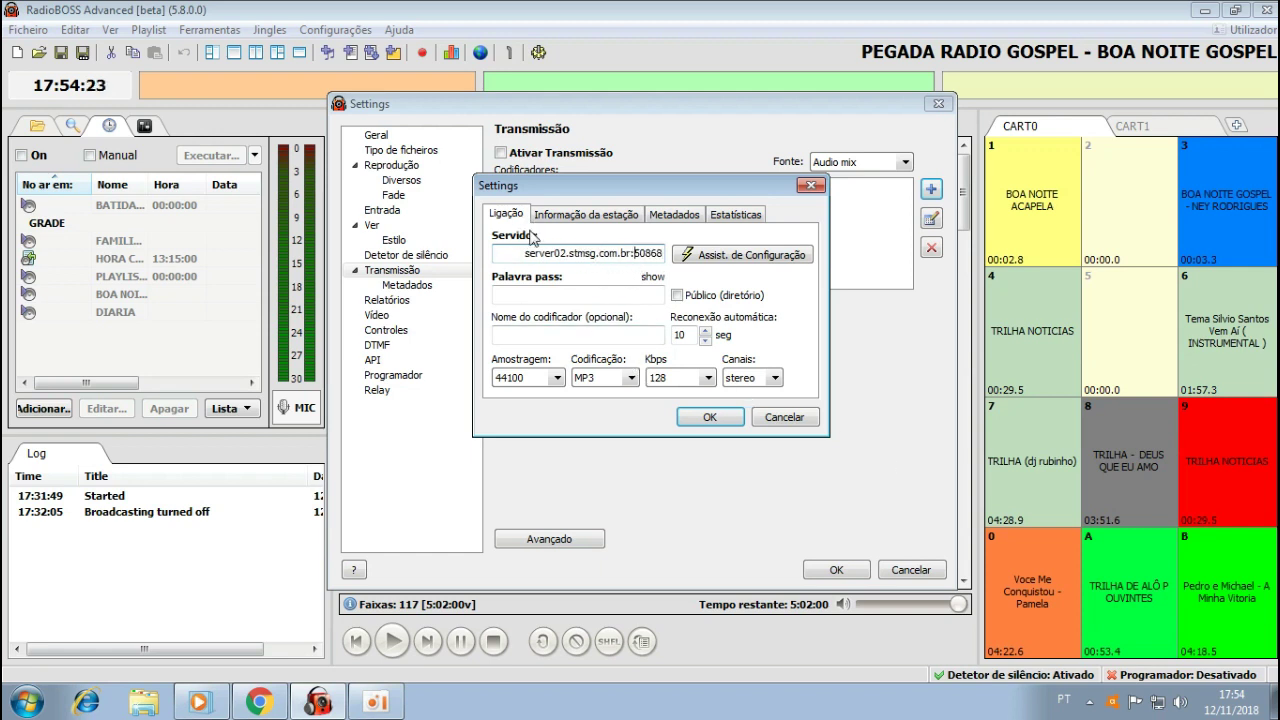
key("BackSpace")
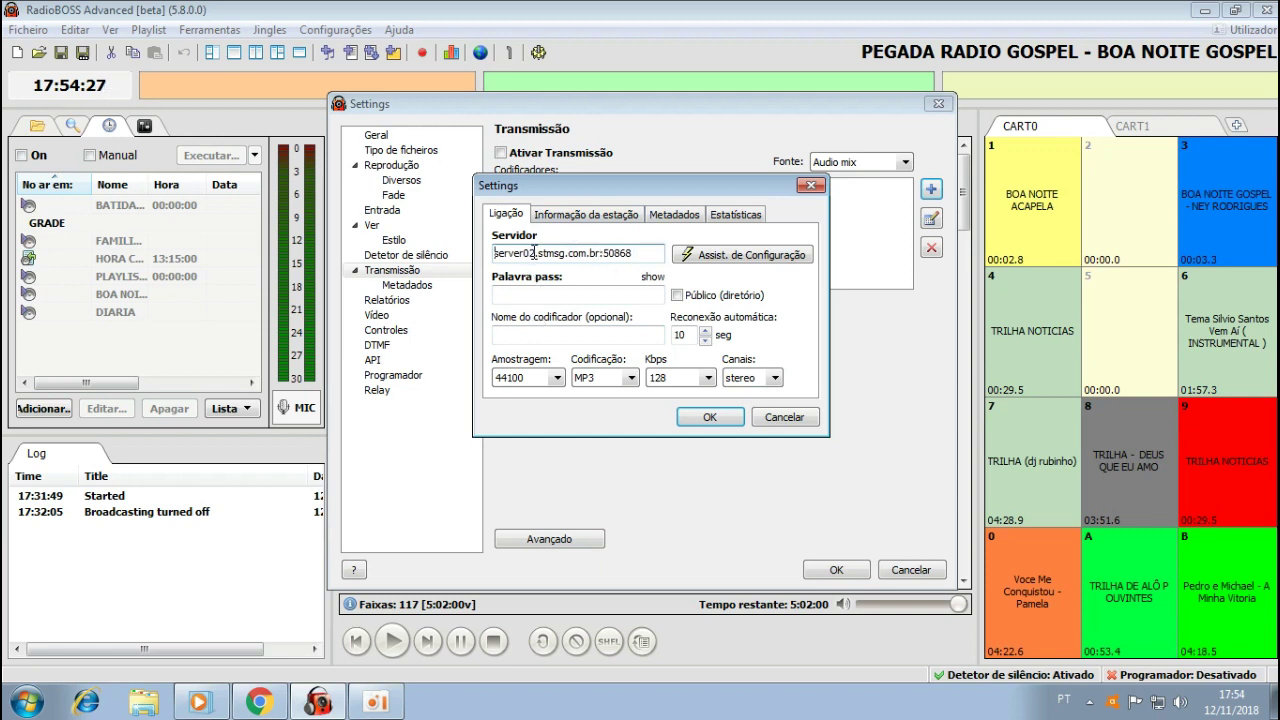
left_click(567, 292)
Enter the server password in Palavra pass and set automatic reconnection to 1 second.
key("Caps_Lock")
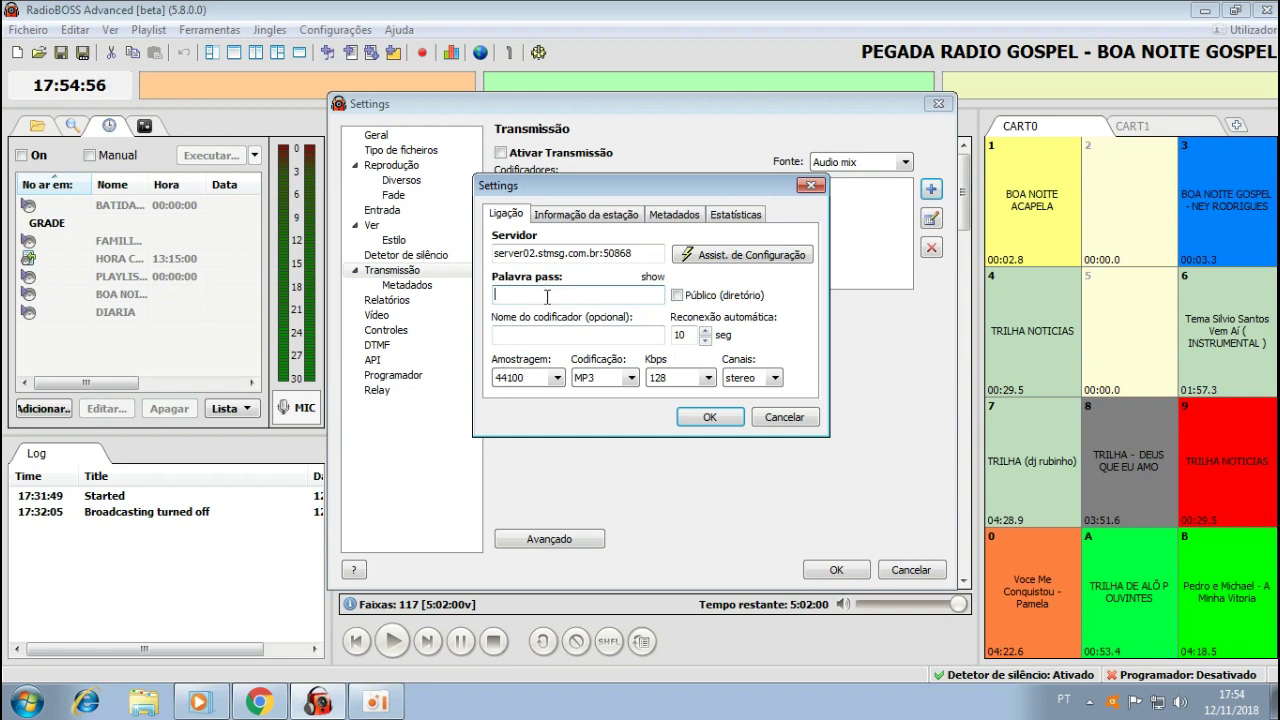
type("****")
type("••")
double_click(680, 335)
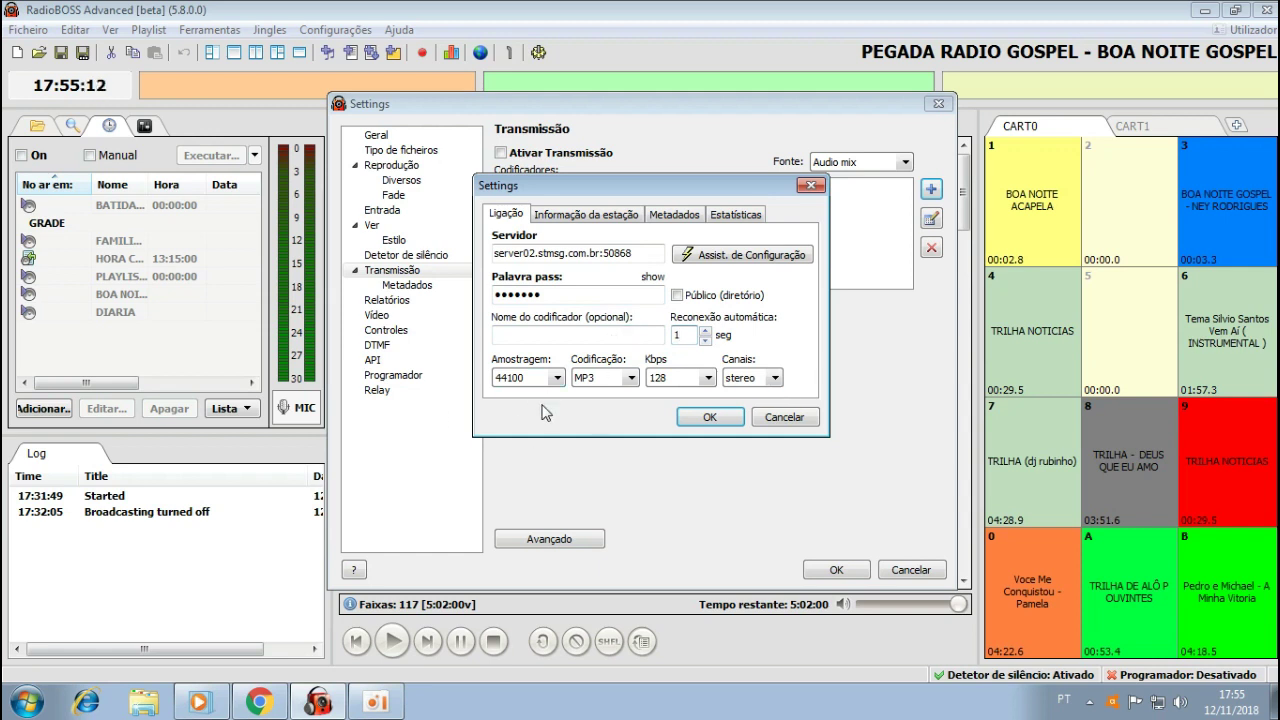
Name the encoder PEGADA RADIO GOSPEL and set its encoding to AAC+ at 48 kbps.
left_click(541, 335)
type("pegad")
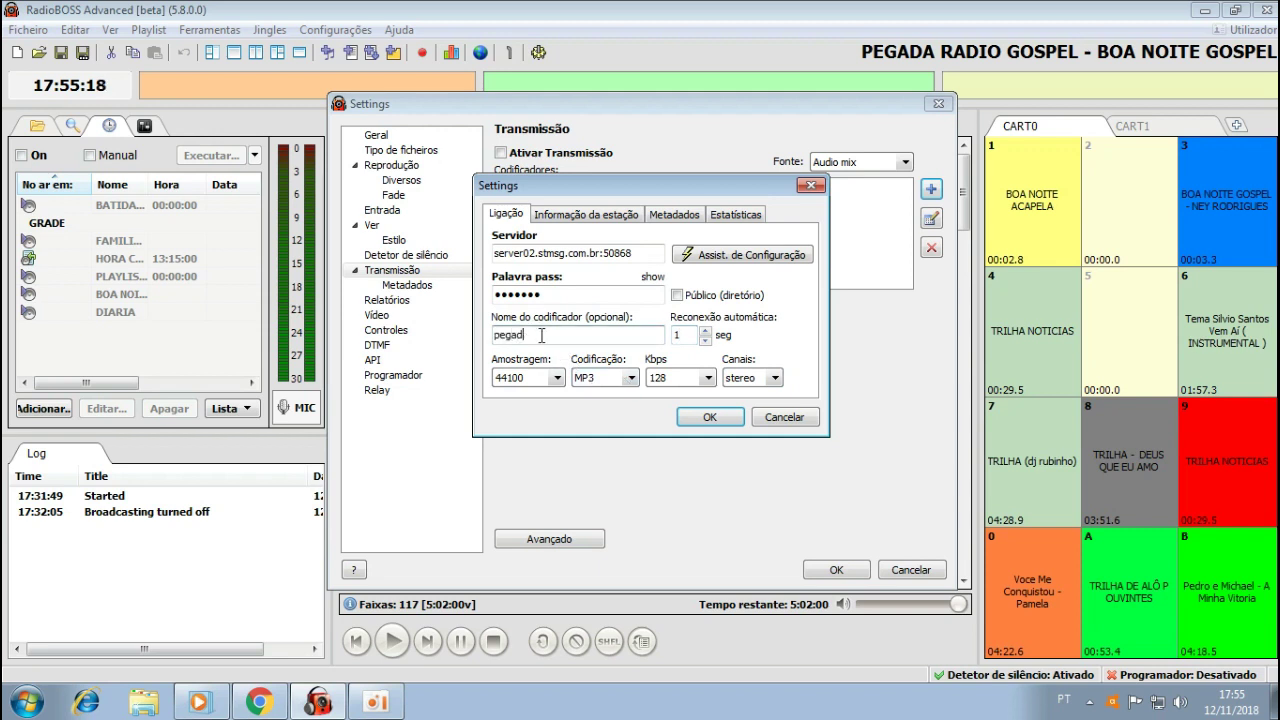
type("PEGADA RADIO GOSPEL")
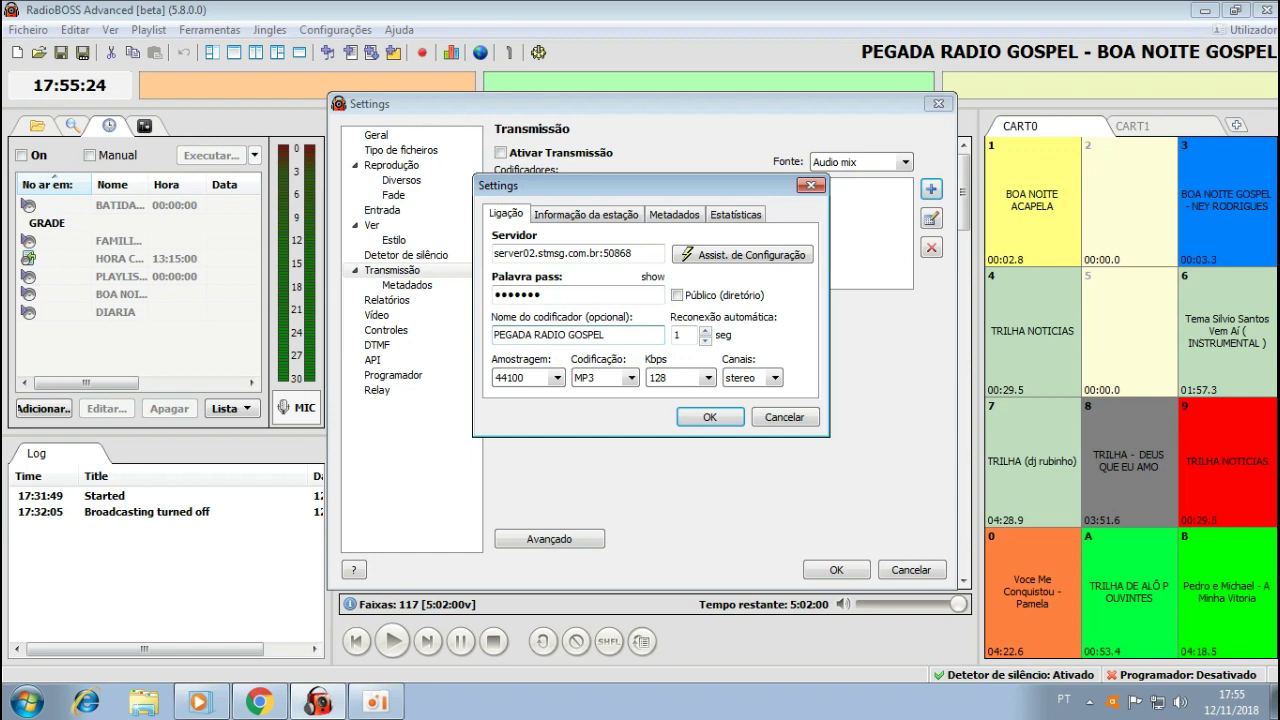
left_click(631, 379)
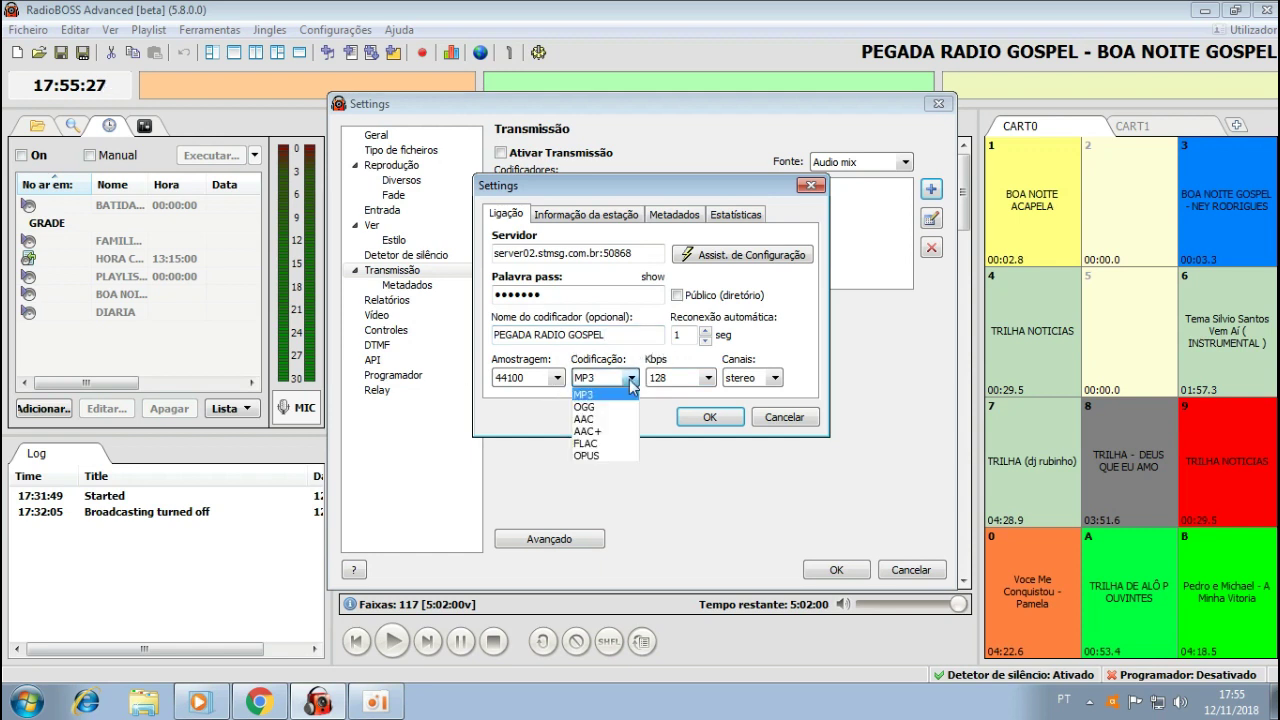
left_click(608, 432)
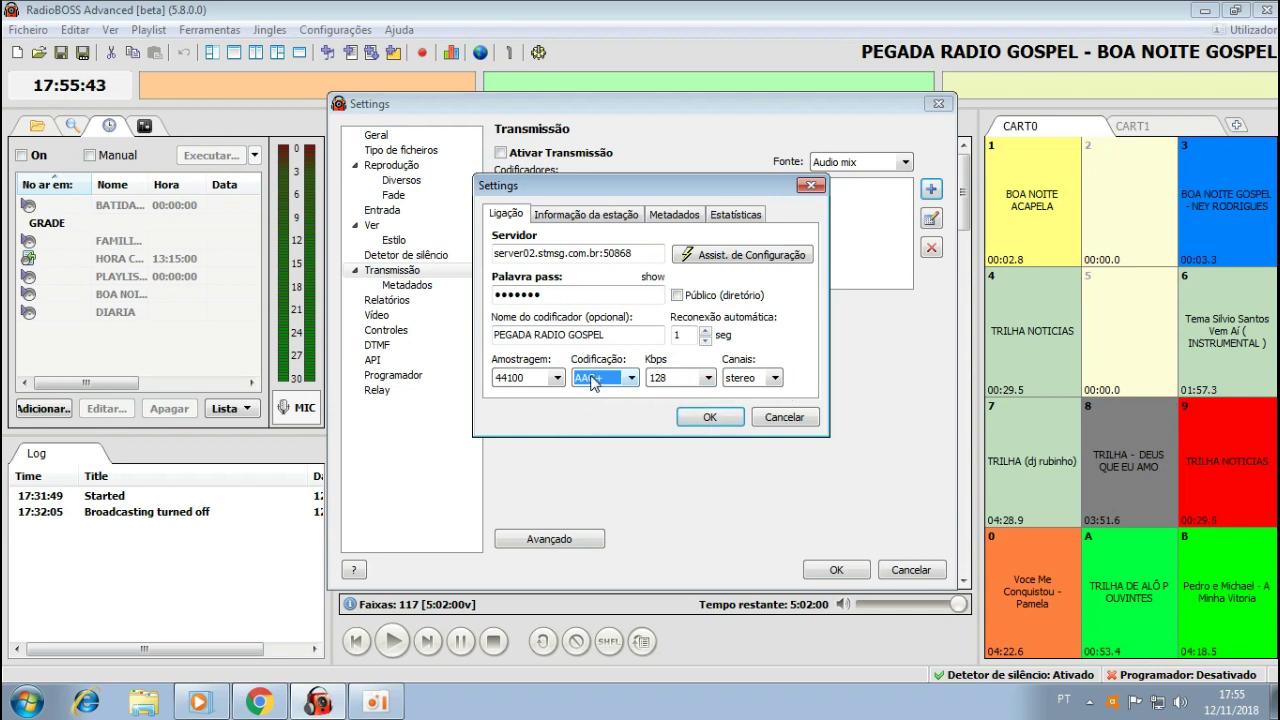
left_click(707, 378)
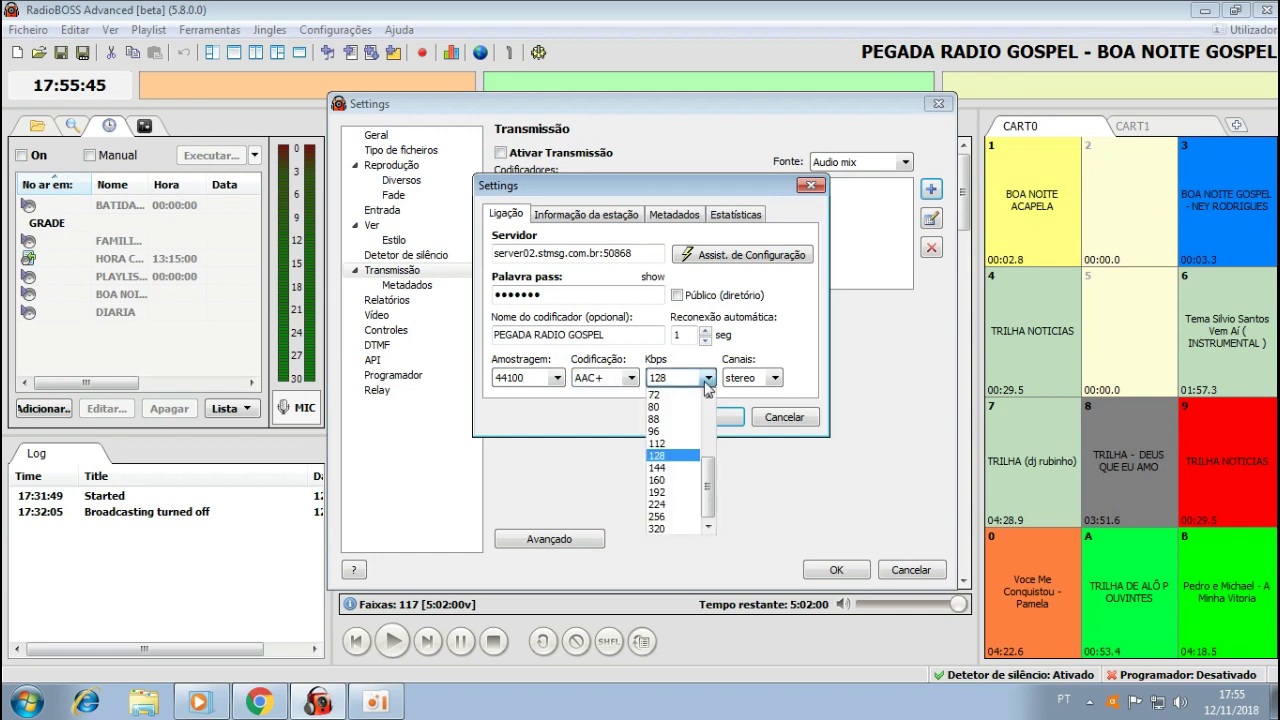
left_click_drag(707, 478, 707, 450)
left_click(665, 419)
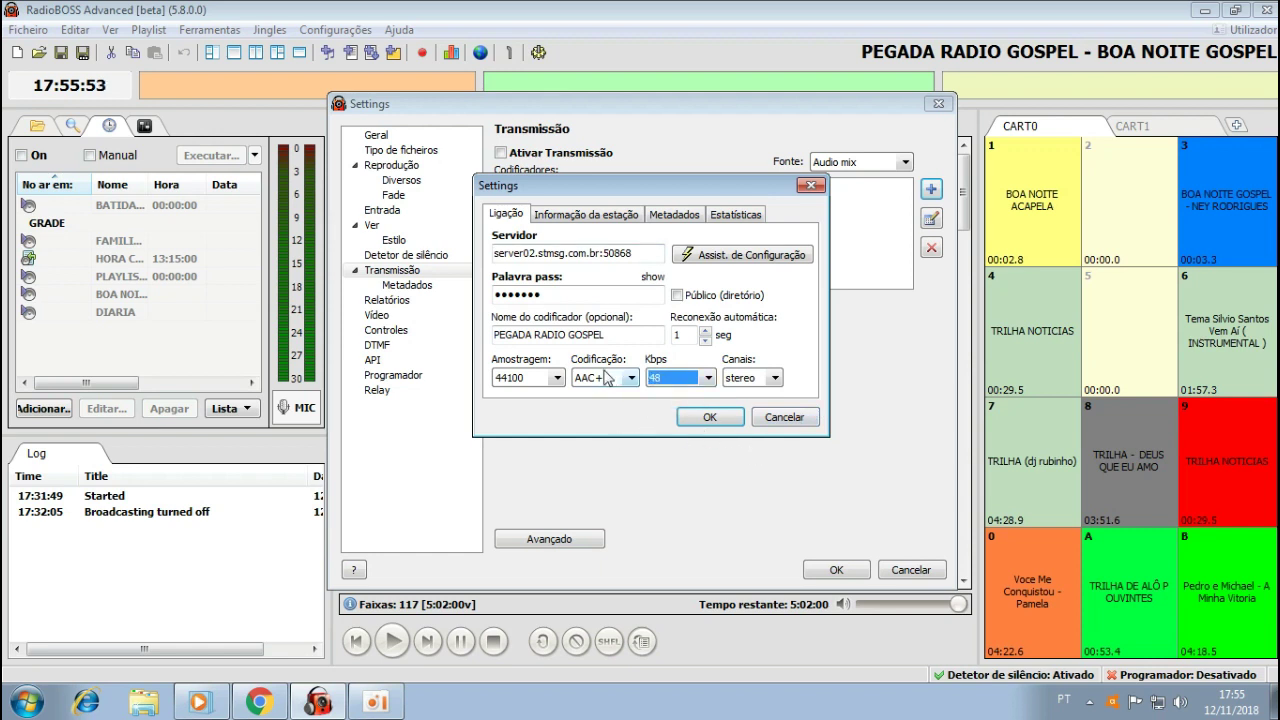
left_click(582, 214)
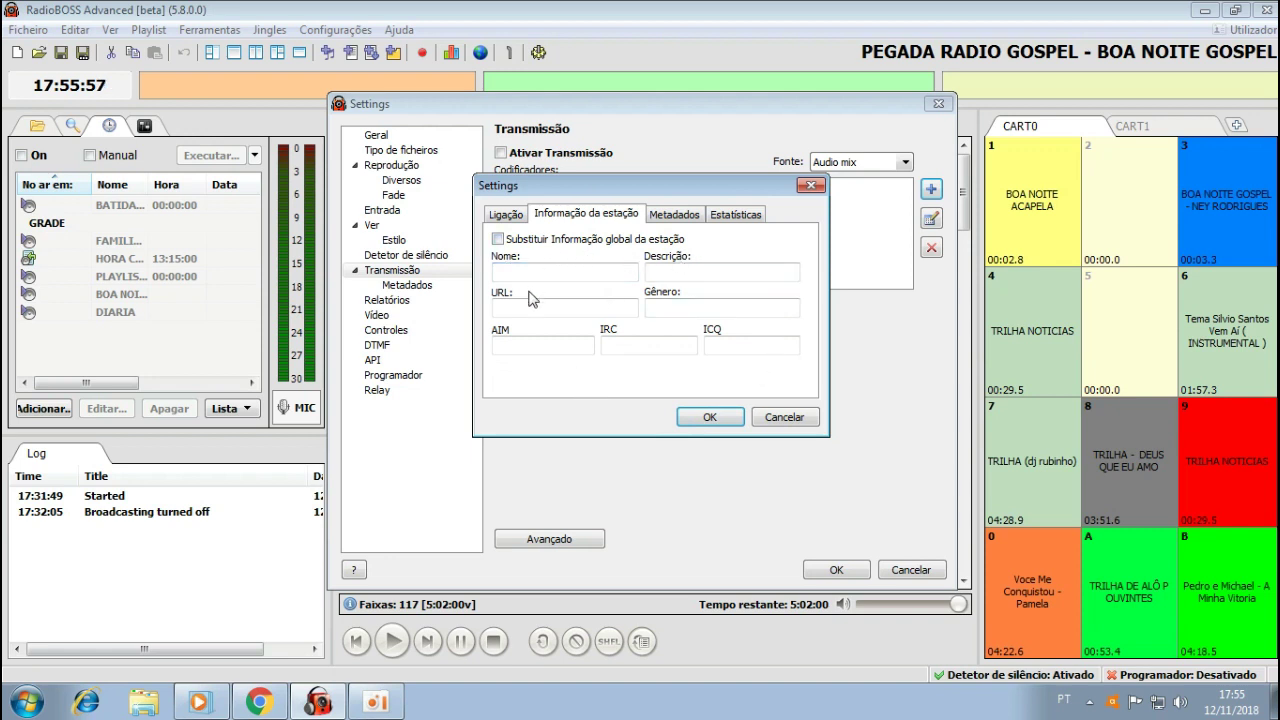
Review the Metadados and Estatísticas tabs, then save the PEGADA RADIO GOSPEL encoder with OK.
left_click(688, 214)
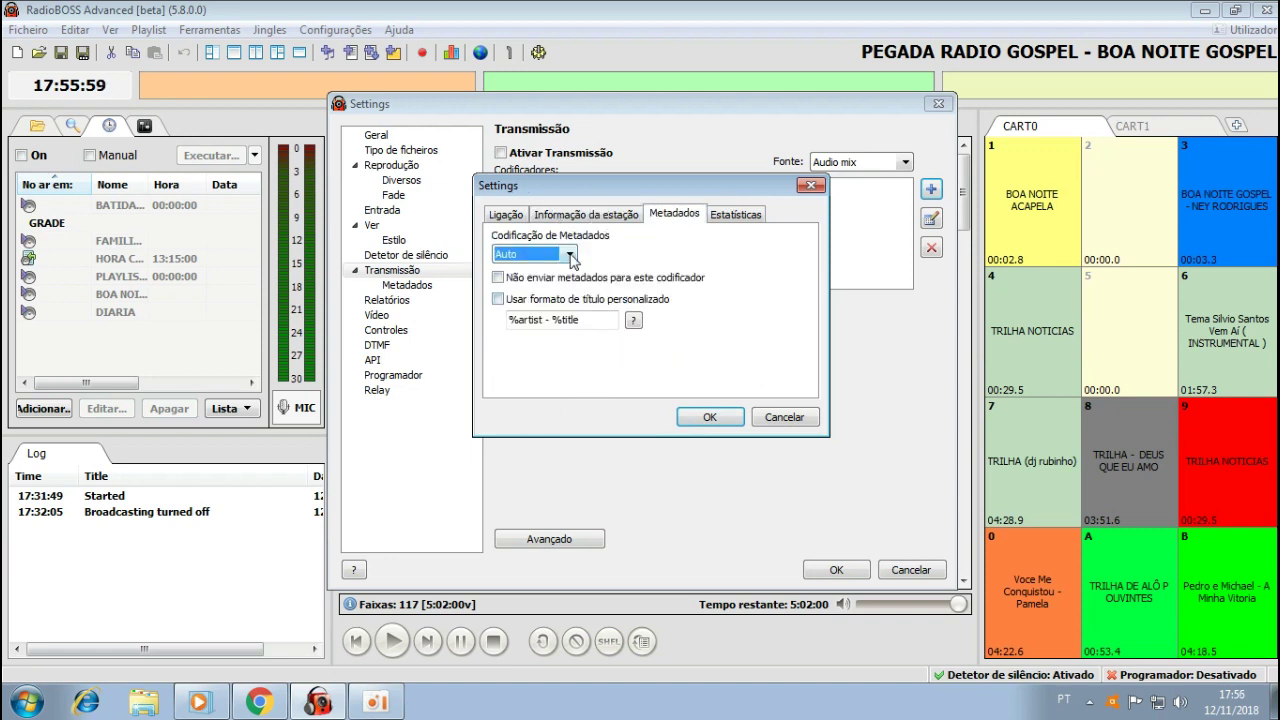
left_click(718, 216)
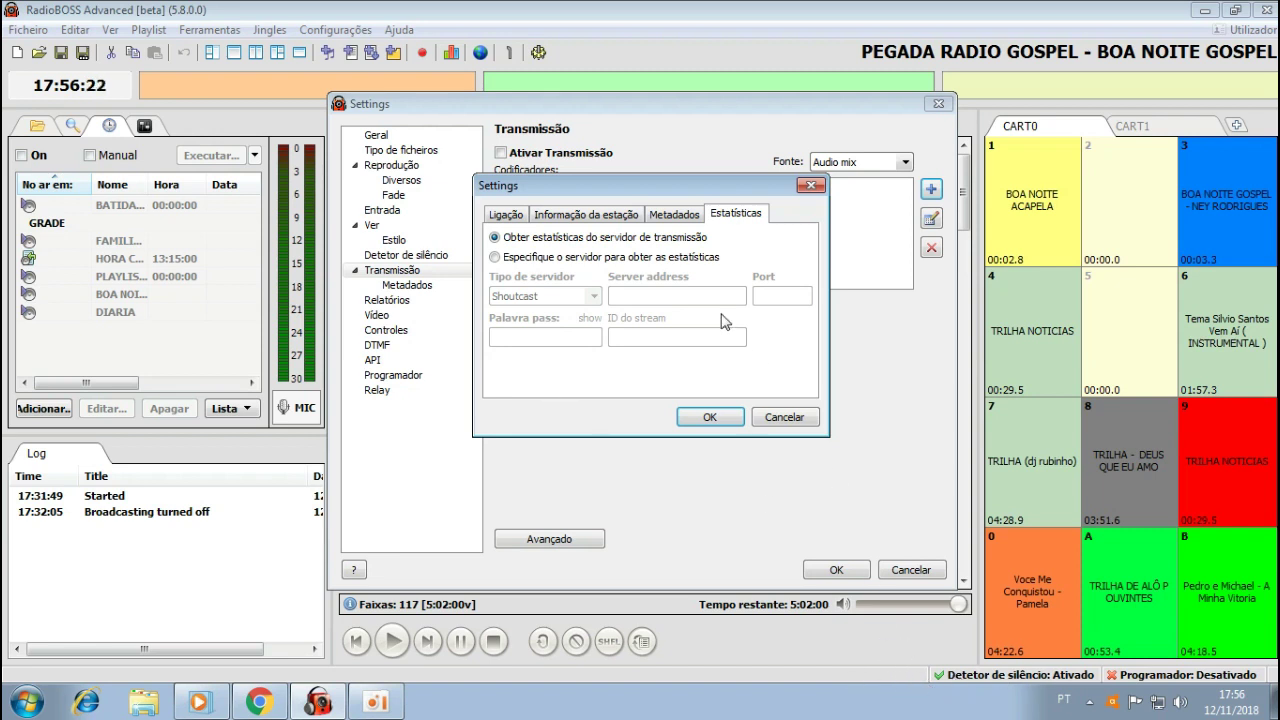
left_click(506, 214)
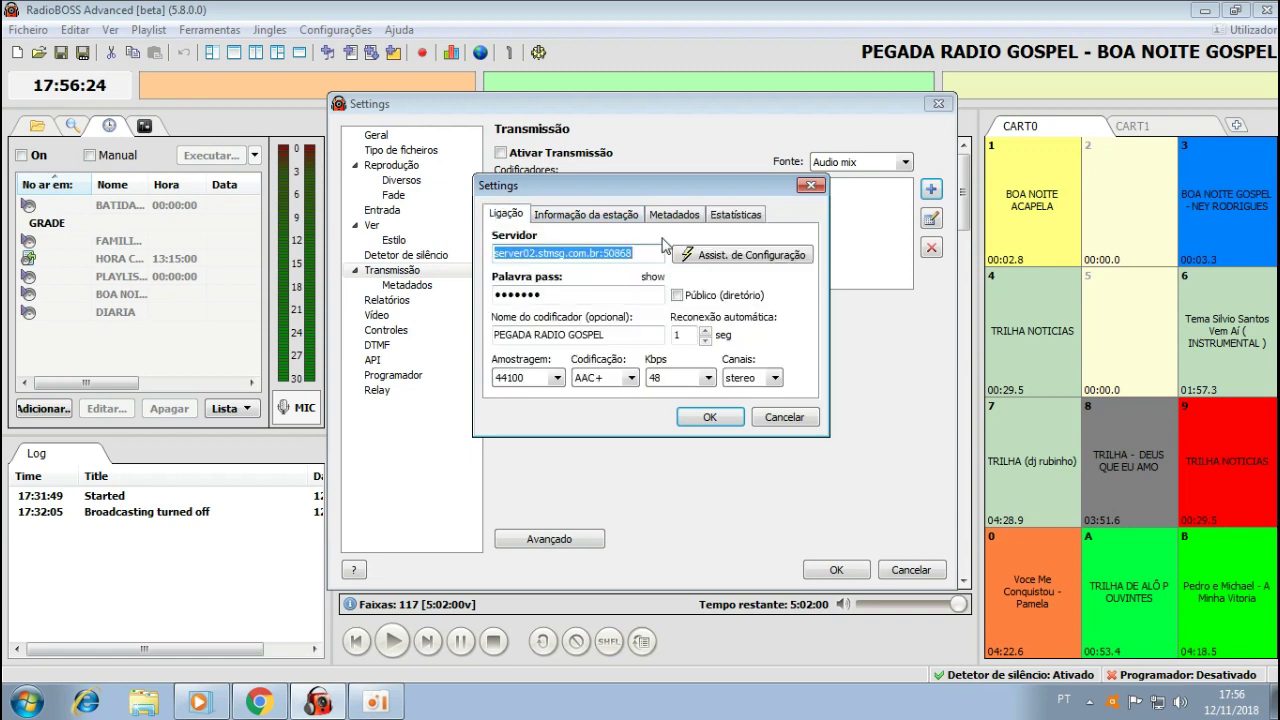
left_click(707, 420)
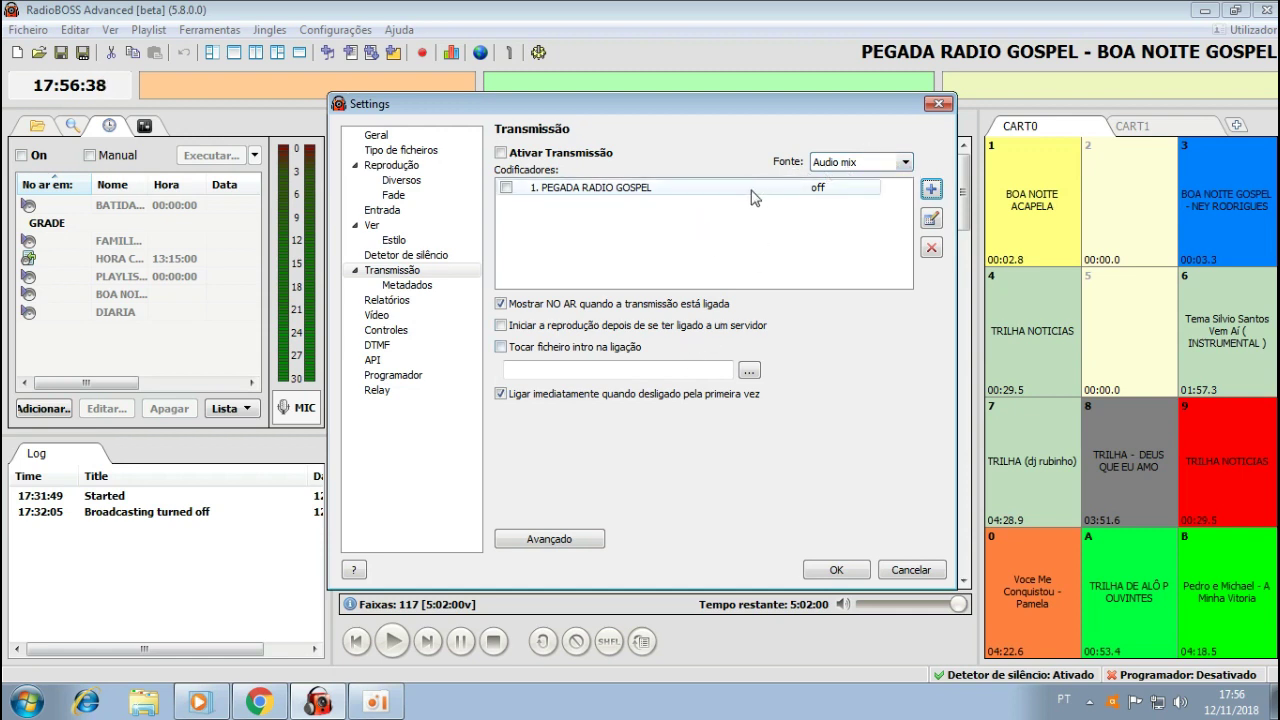
Keep Audio mix as the Fonte broadcast source and close Settings with OK.
left_click(906, 165)
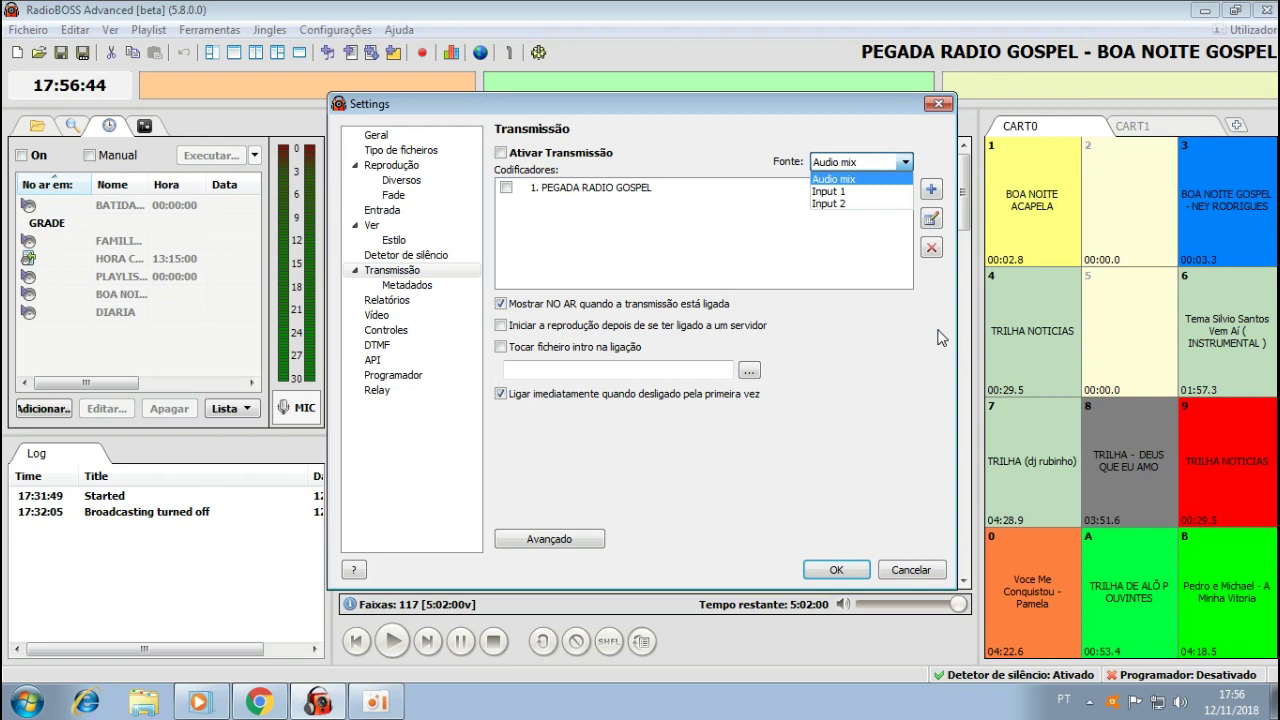
key("Down")
key("Down")
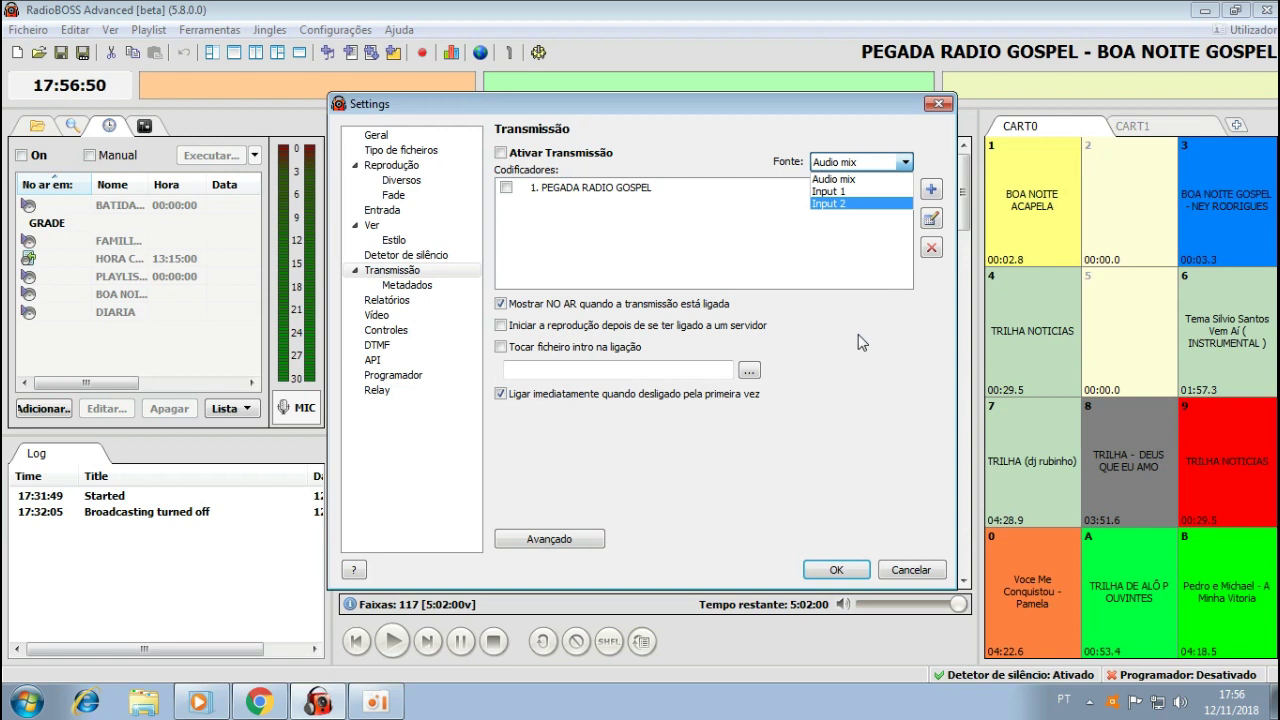
left_click(857, 180)
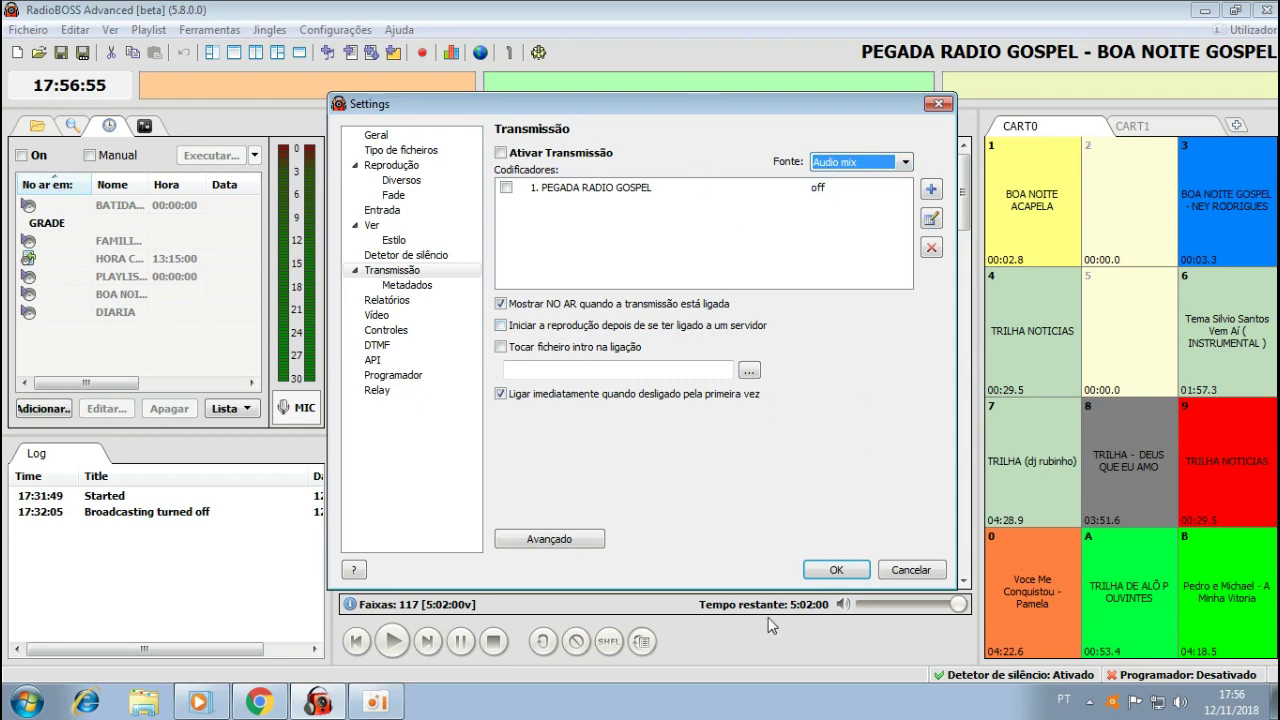
left_click(826, 564)
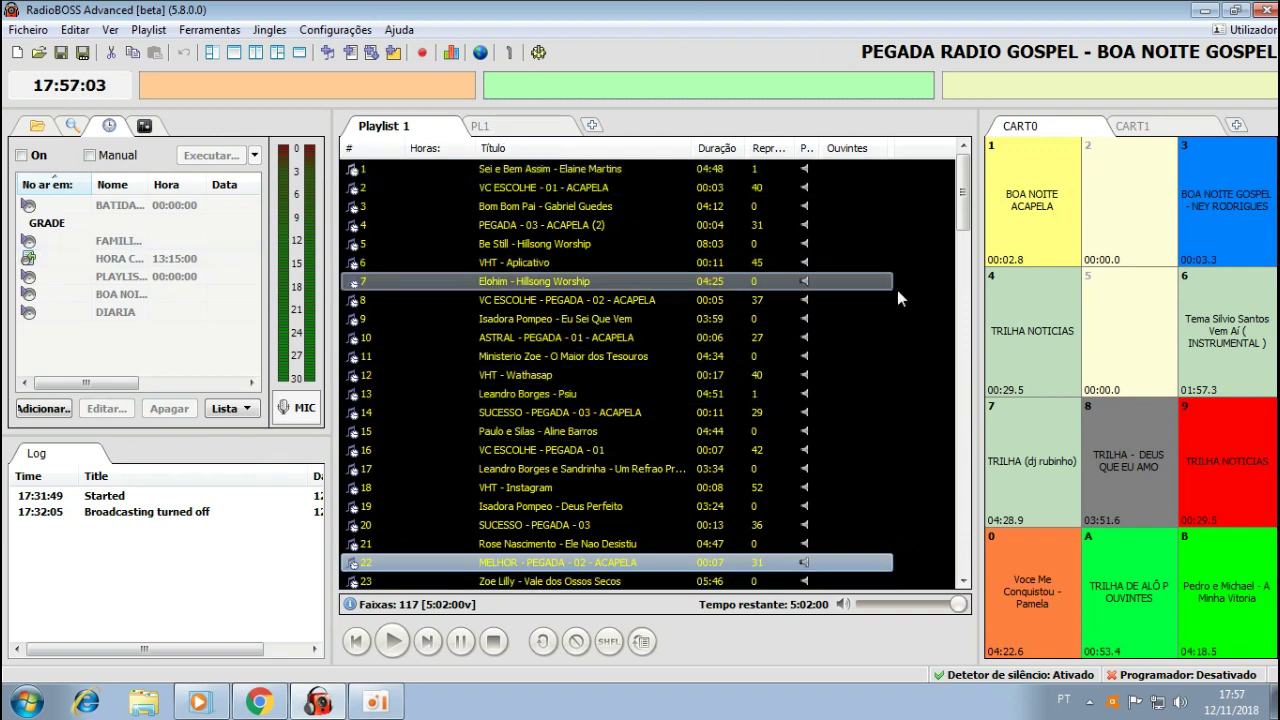
Set the broadcast source to Input 1 and enable the PEGADA RADIO GOSPEL encoder.
left_click(538, 52)
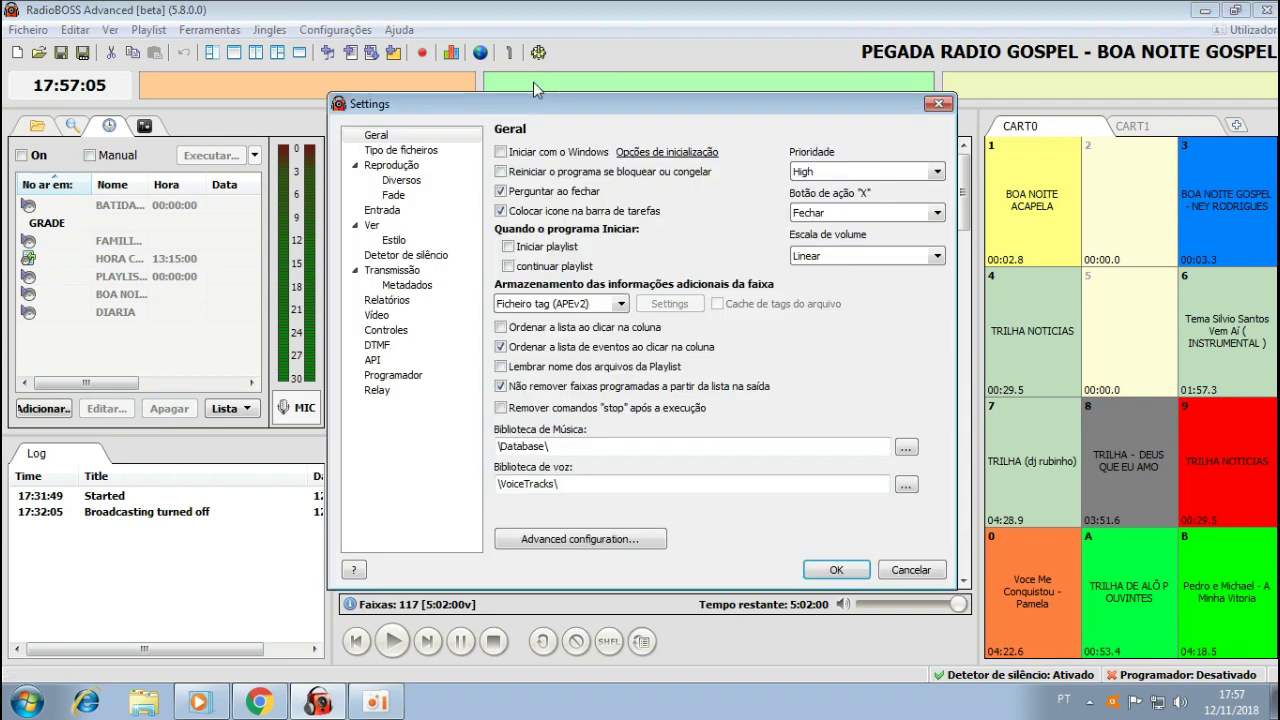
left_click(394, 270)
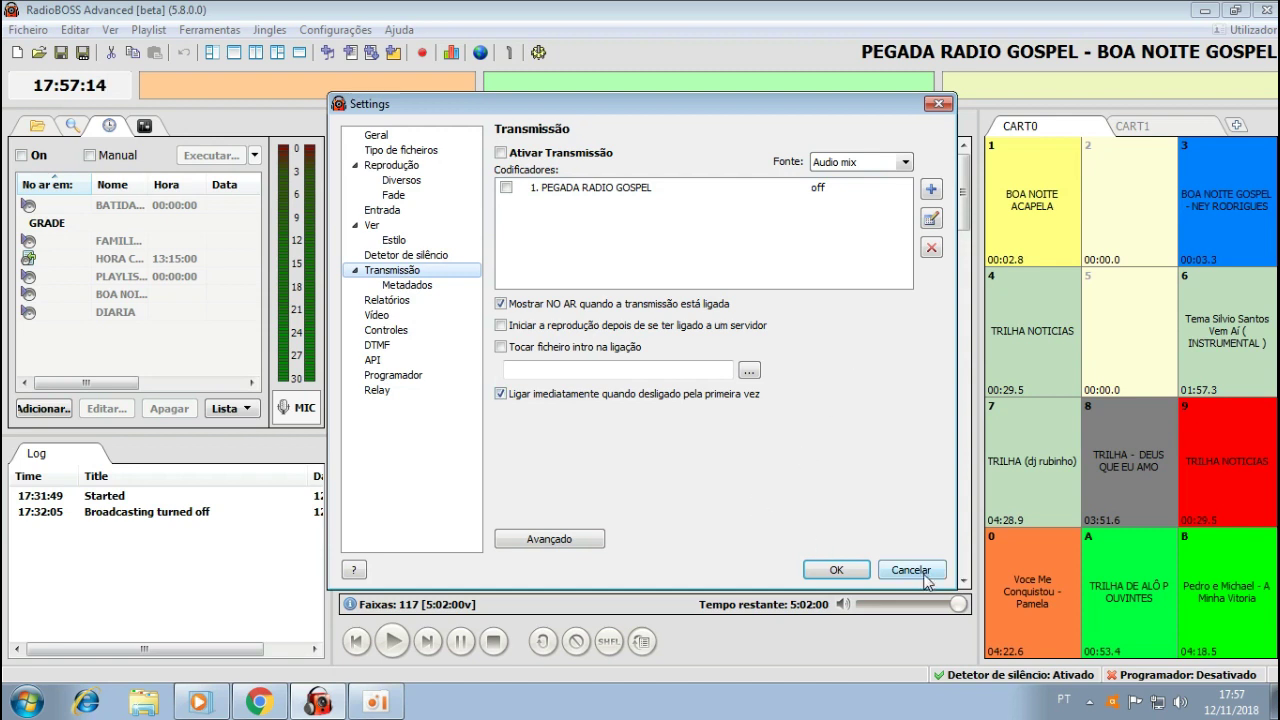
left_click(903, 172)
left_click(840, 189)
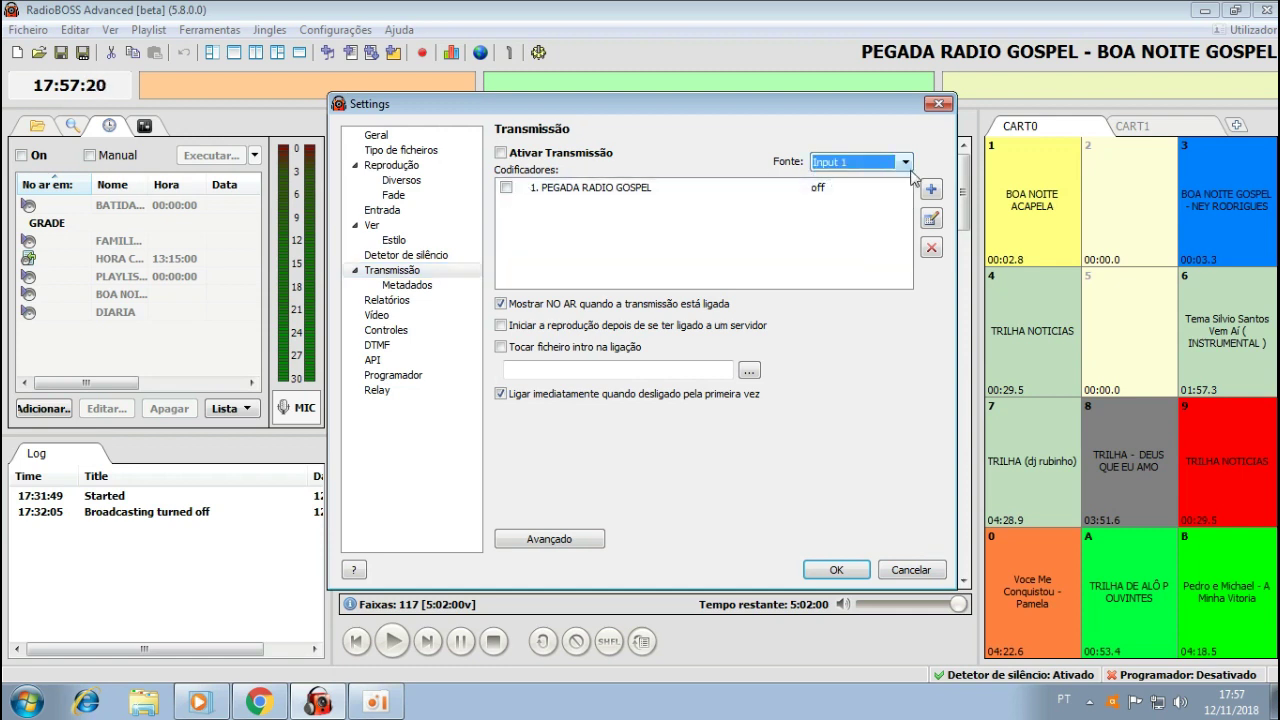
left_click(506, 188)
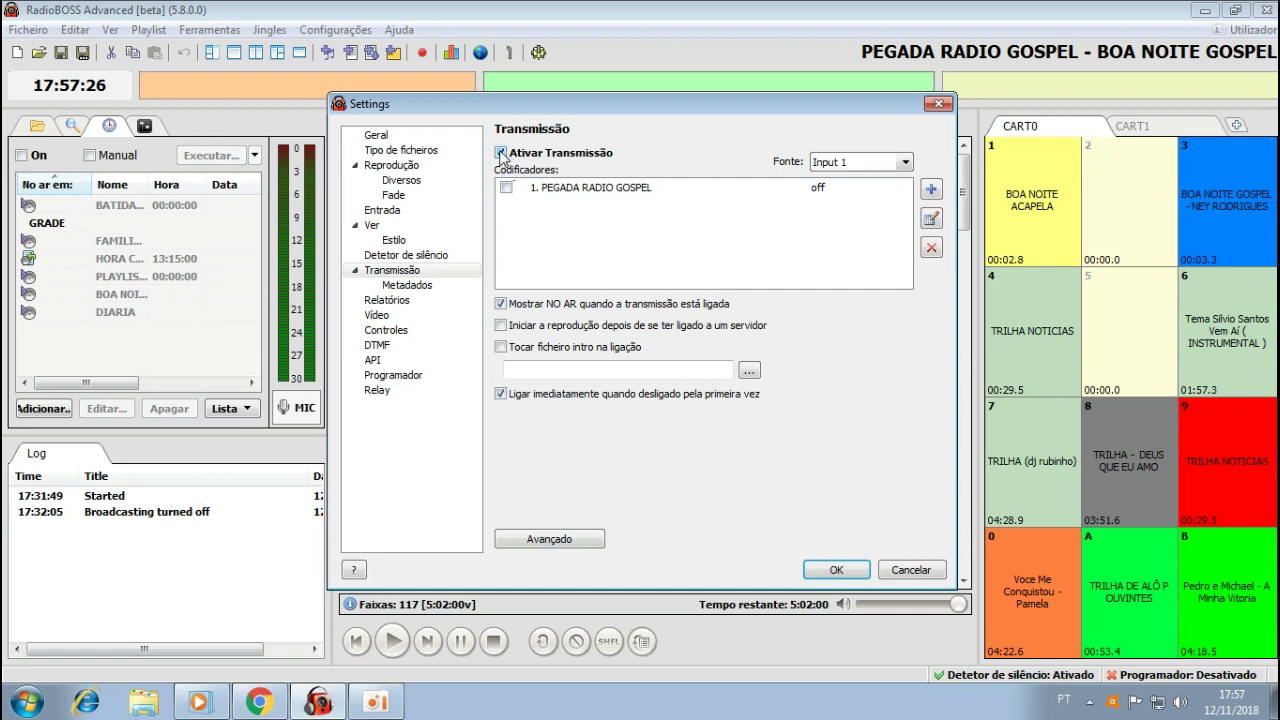
Uncheck 'Ativar Transmissão', save with OK, and reopen Settings.
left_click(502, 154)
left_click(851, 570)
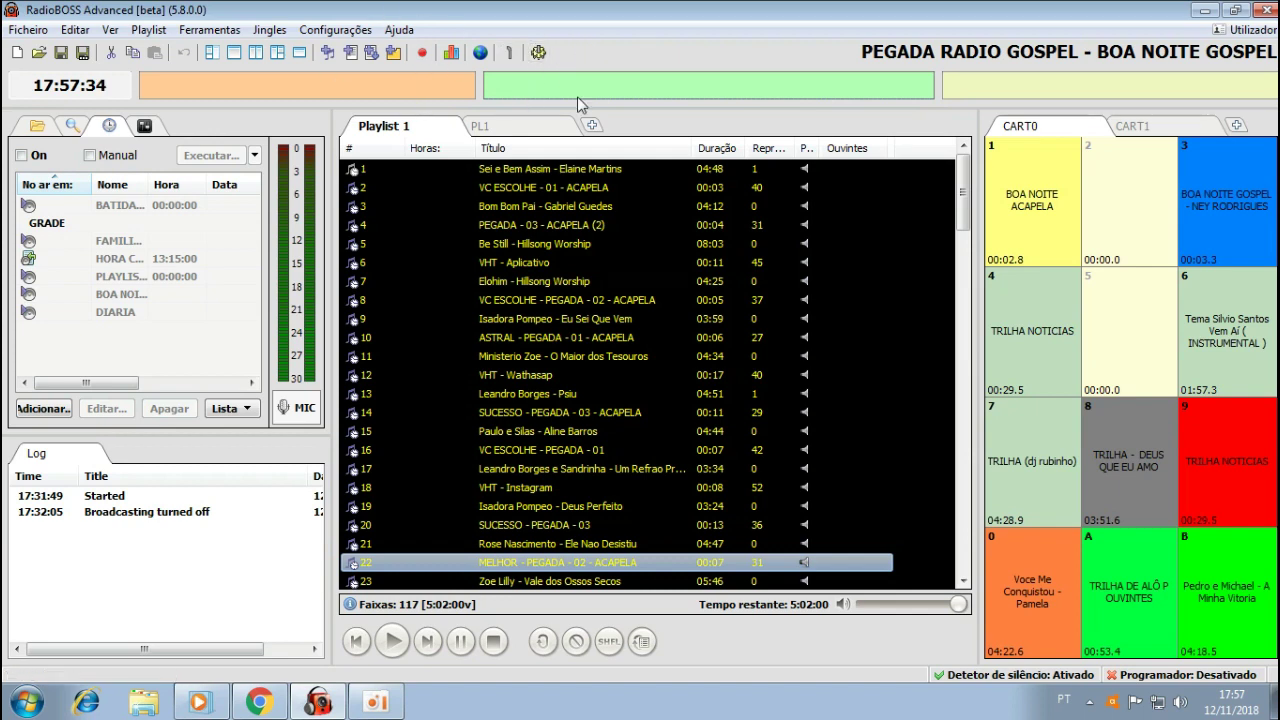
left_click(543, 55)
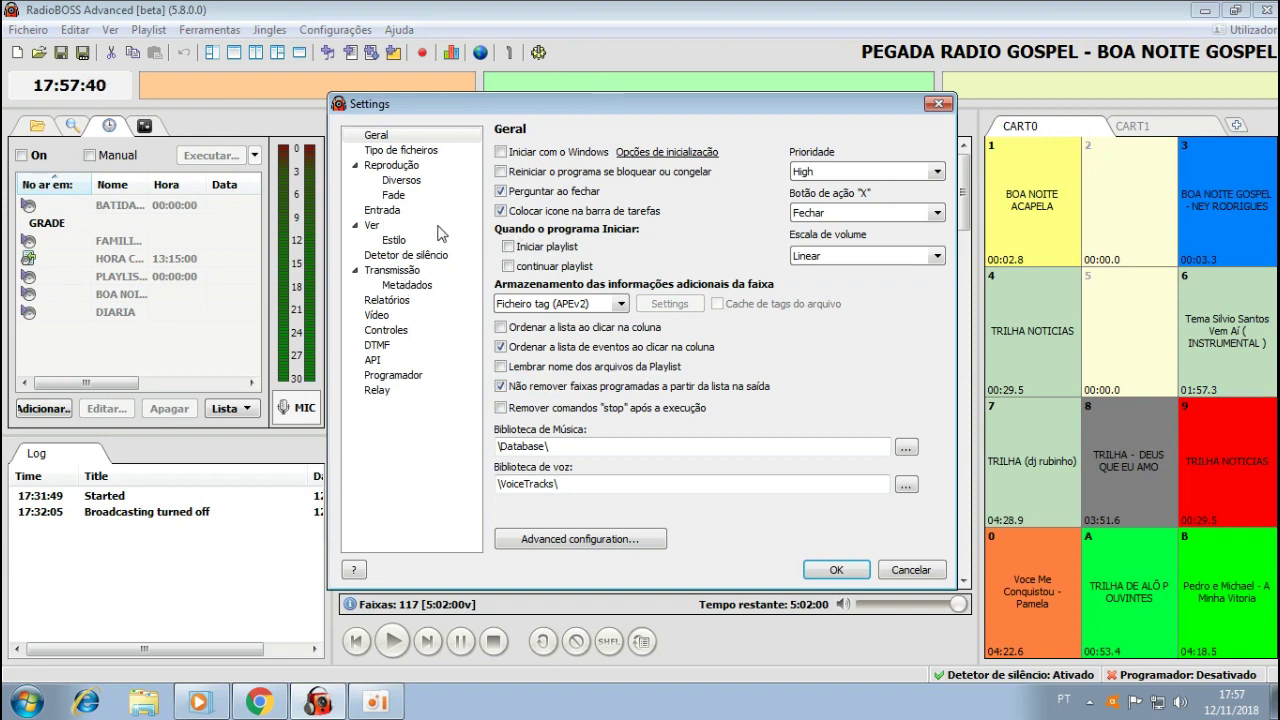
Reopen Settings through Configurações > Opções... on the Entrada page.
left_click(910, 572)
left_click(330, 31)
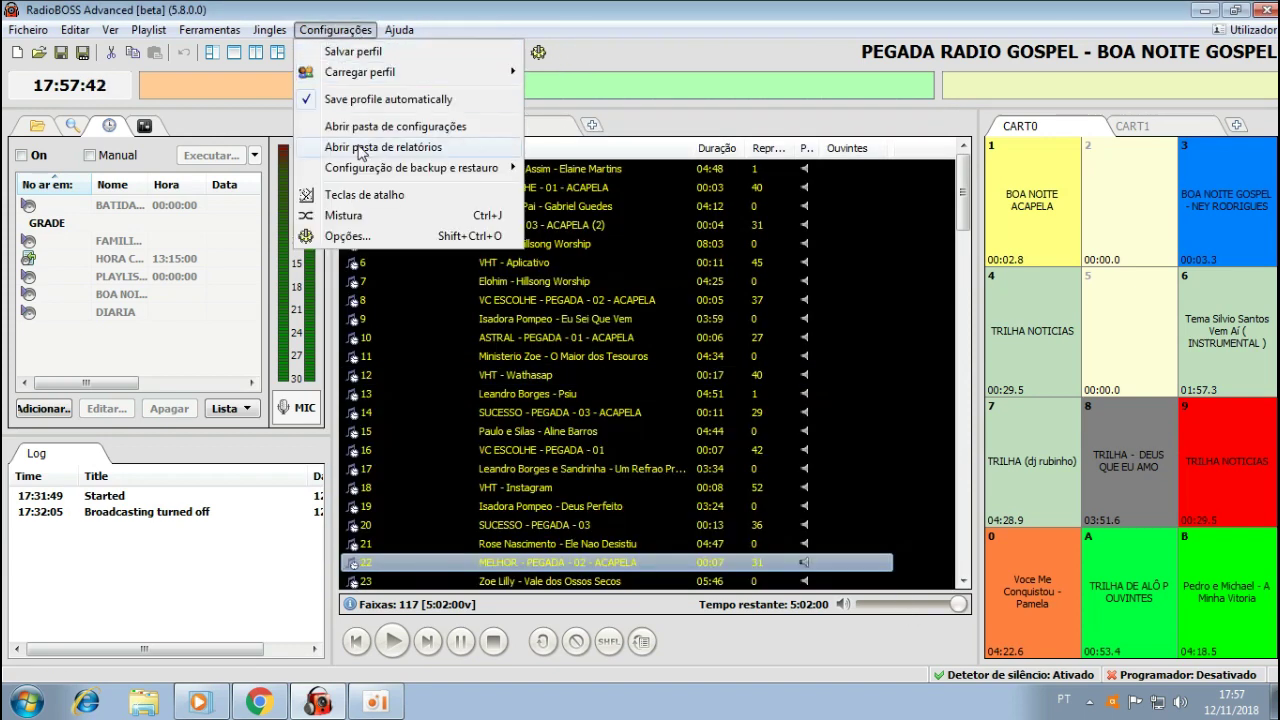
left_click(350, 237)
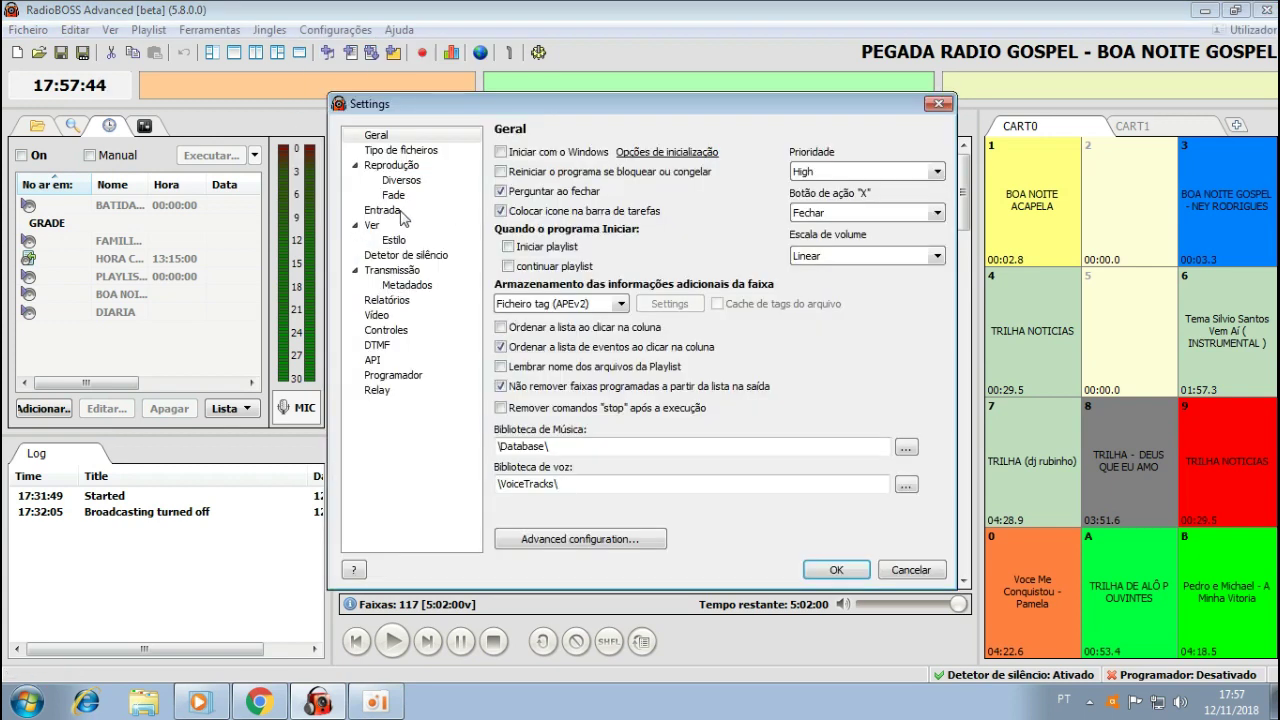
left_click(396, 211)
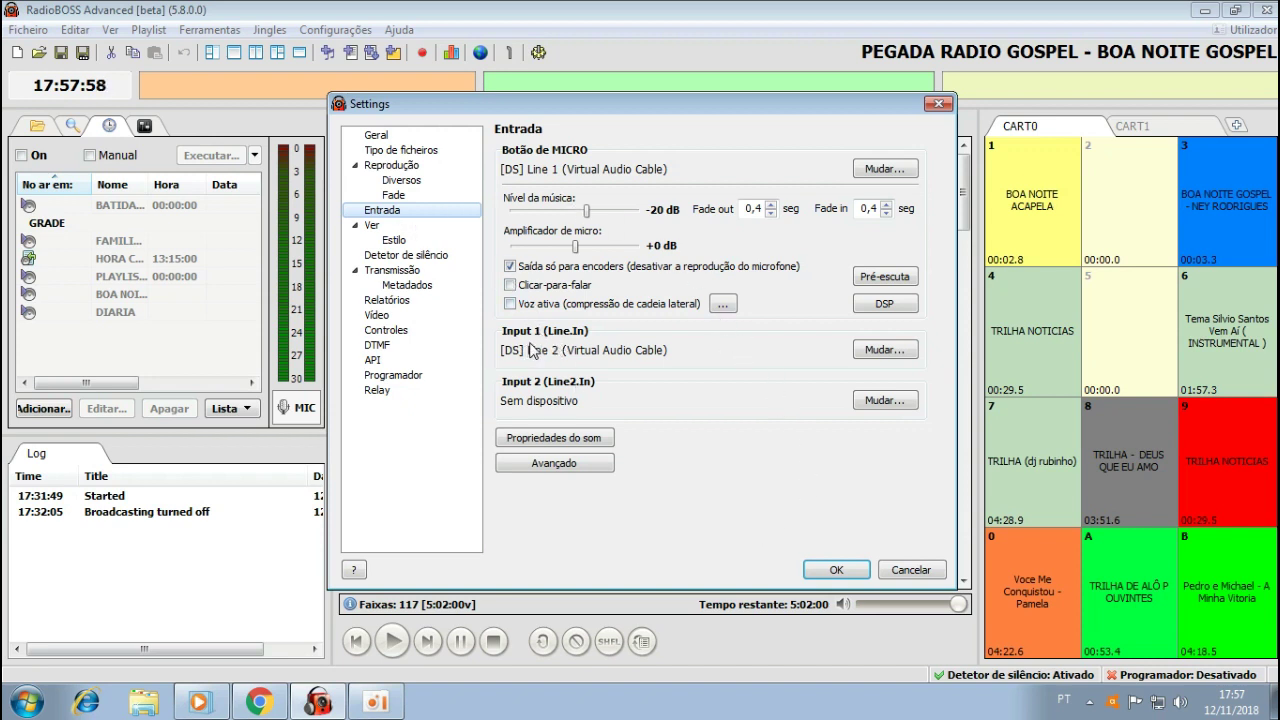
Assign Input 1 the Entrada (BEHRINGER USB WDM AUDIO 2.8.40) device, then return to Transmissão.
left_click(891, 352)
left_click(673, 362)
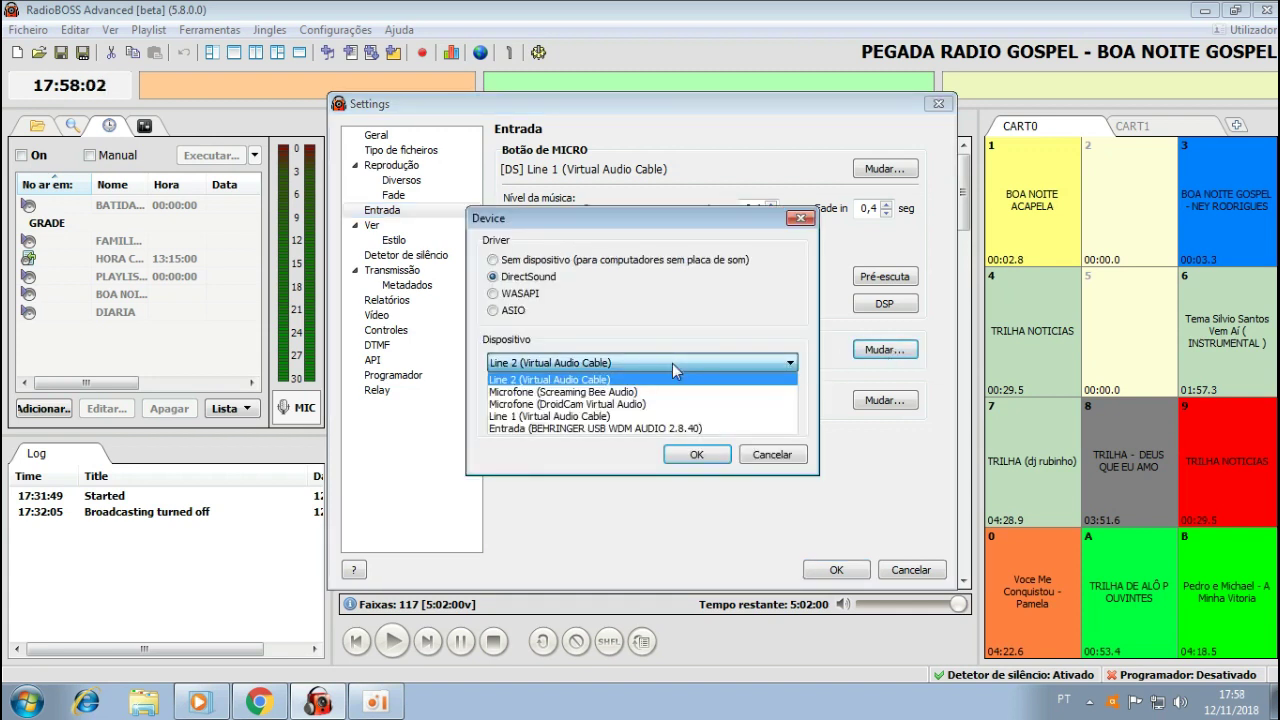
left_click(575, 429)
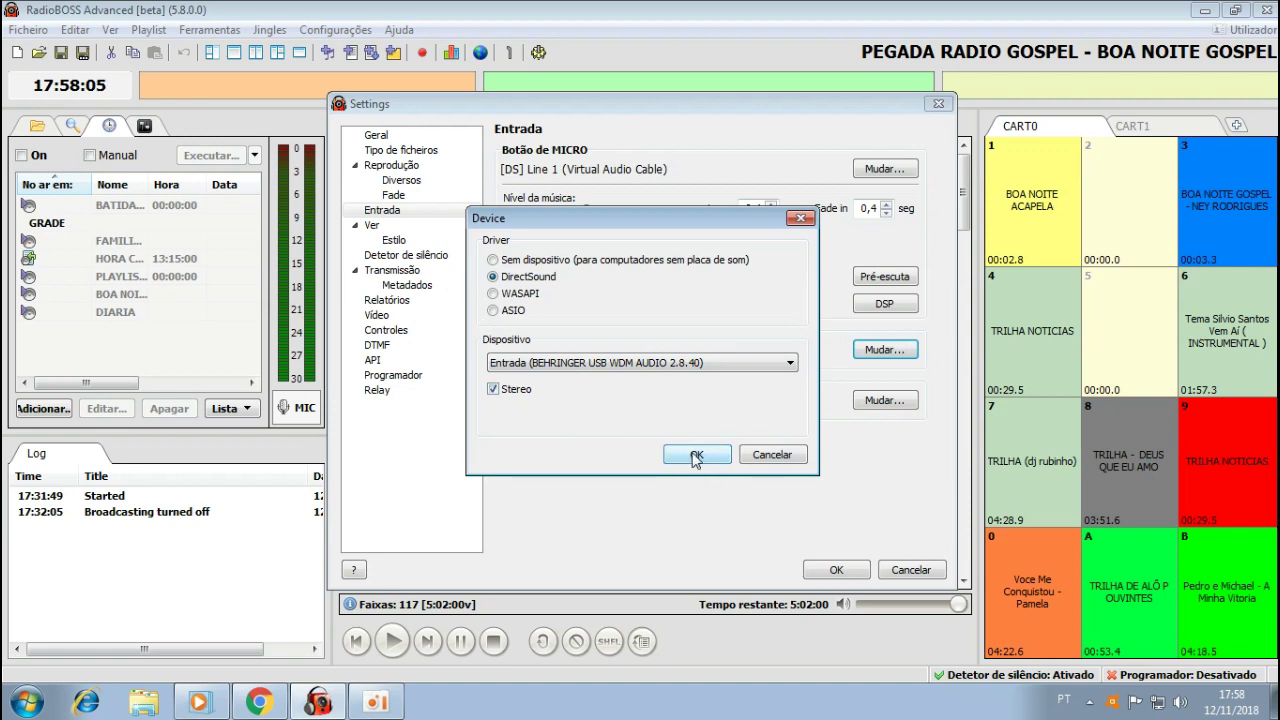
left_click(697, 454)
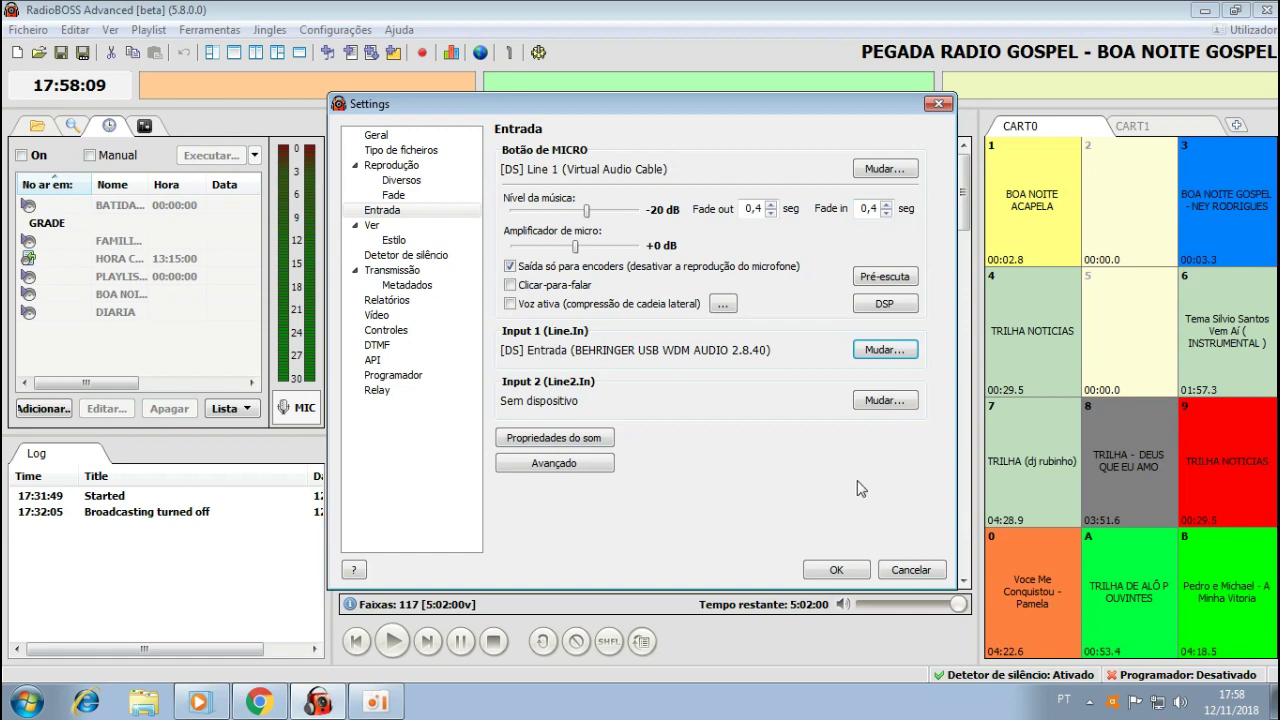
left_click(418, 271)
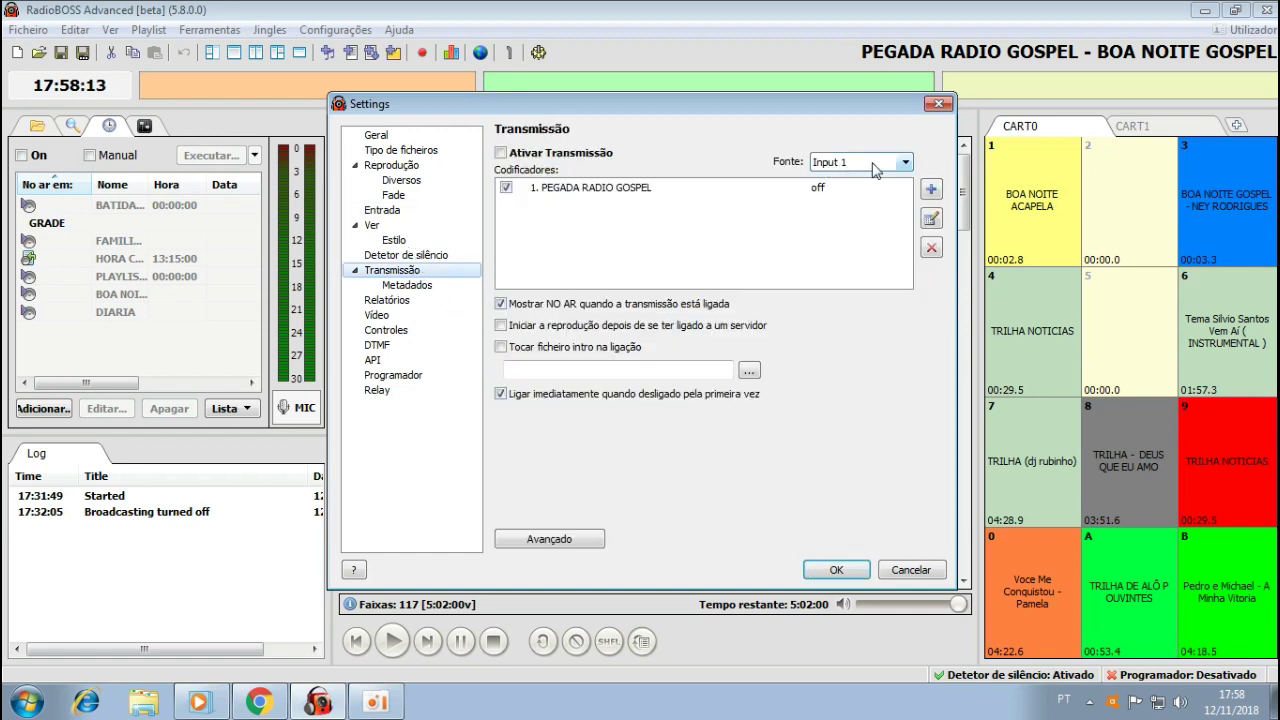
left_click(903, 166)
Choose Input 1 as the Fonte broadcast source and save with OK.
left_click(829, 192)
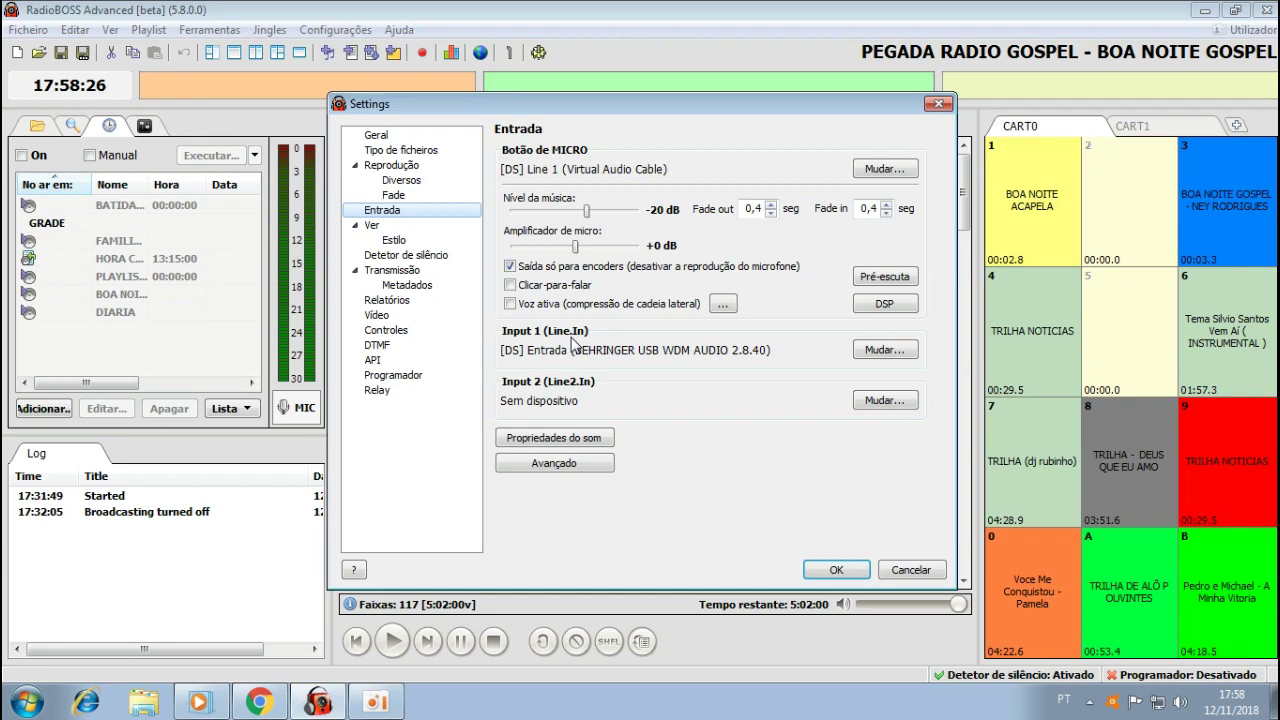
left_click(834, 570)
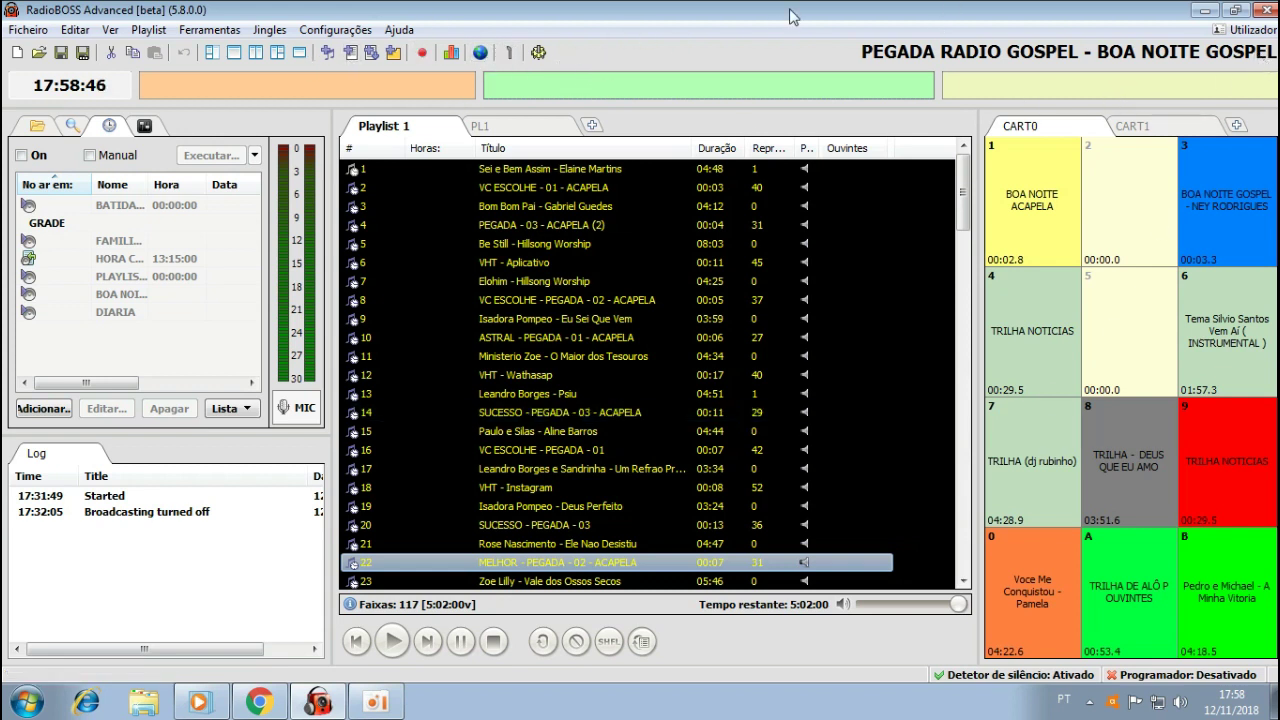
Start broadcasting to the server, then check Input 1 on the Entrada page and close Settings.
left_click(482, 53)
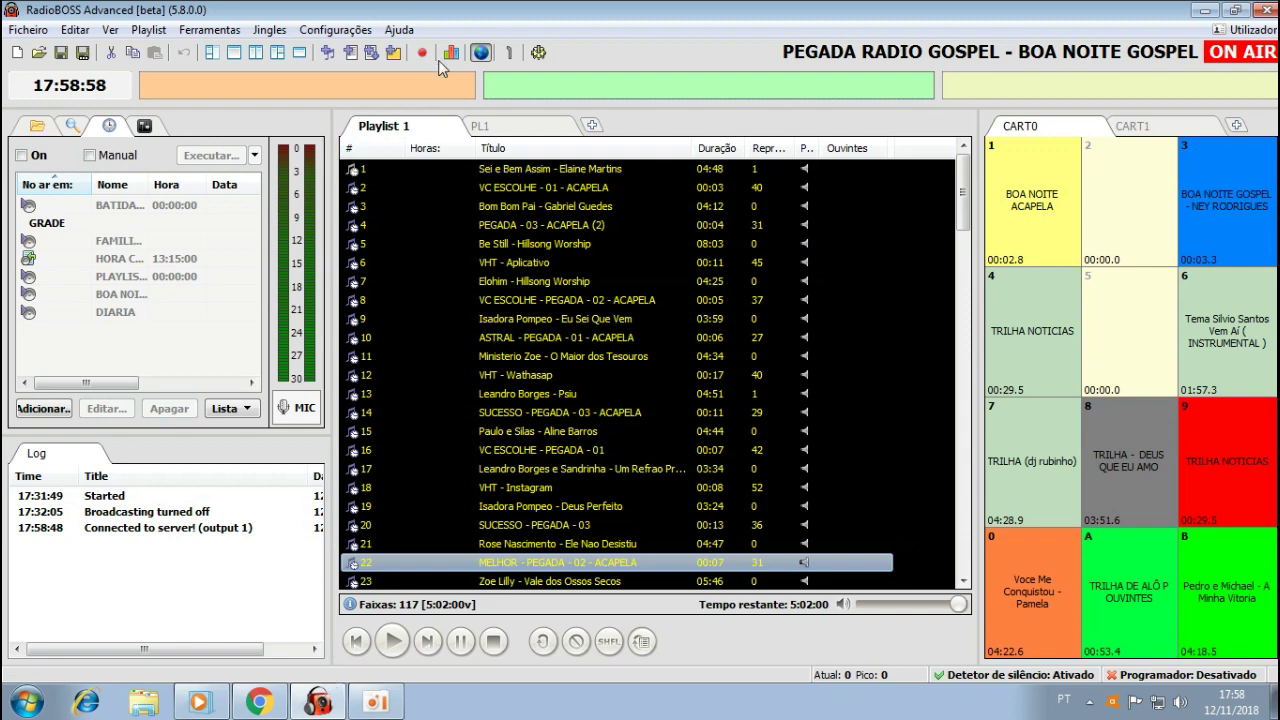
left_click(540, 53)
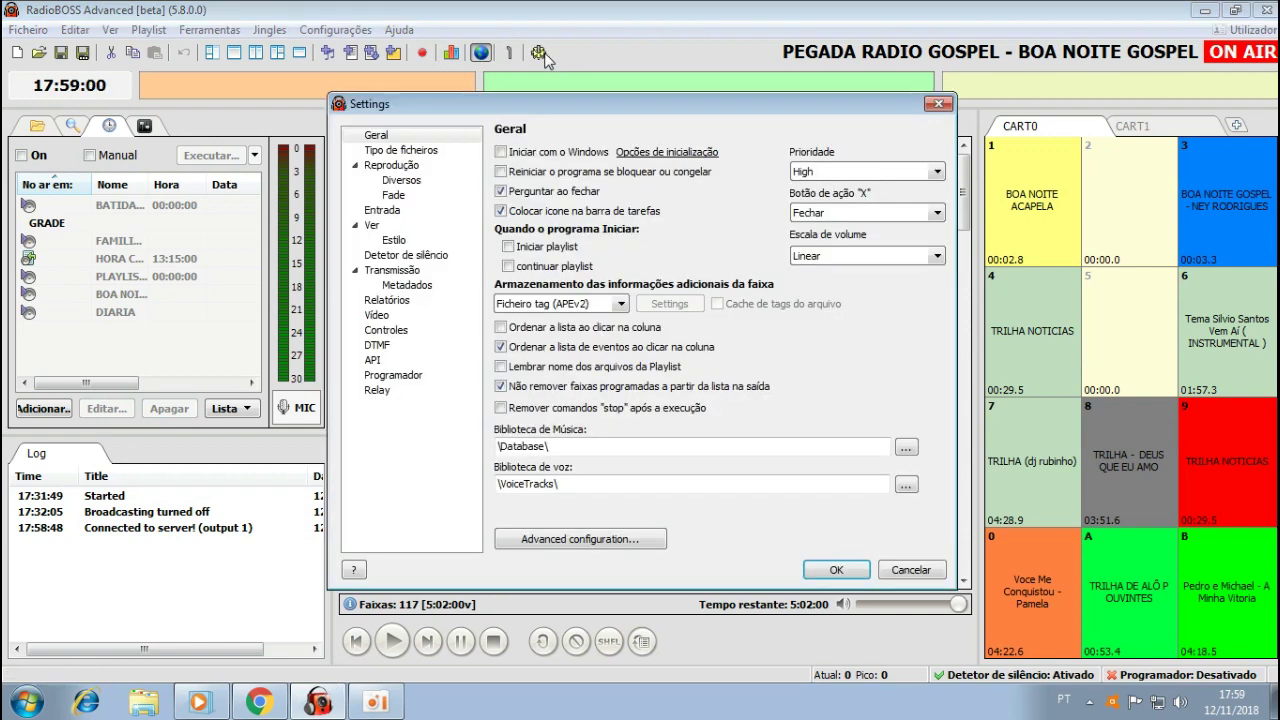
left_click(400, 214)
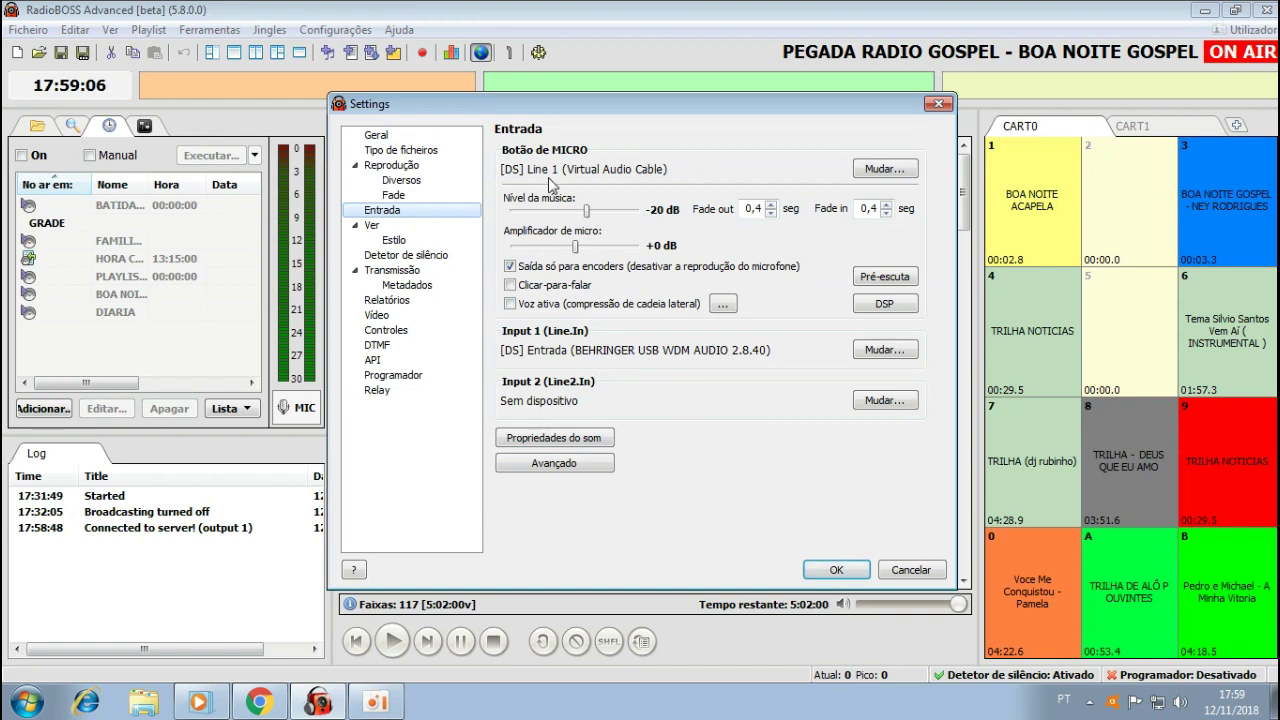
left_click(837, 569)
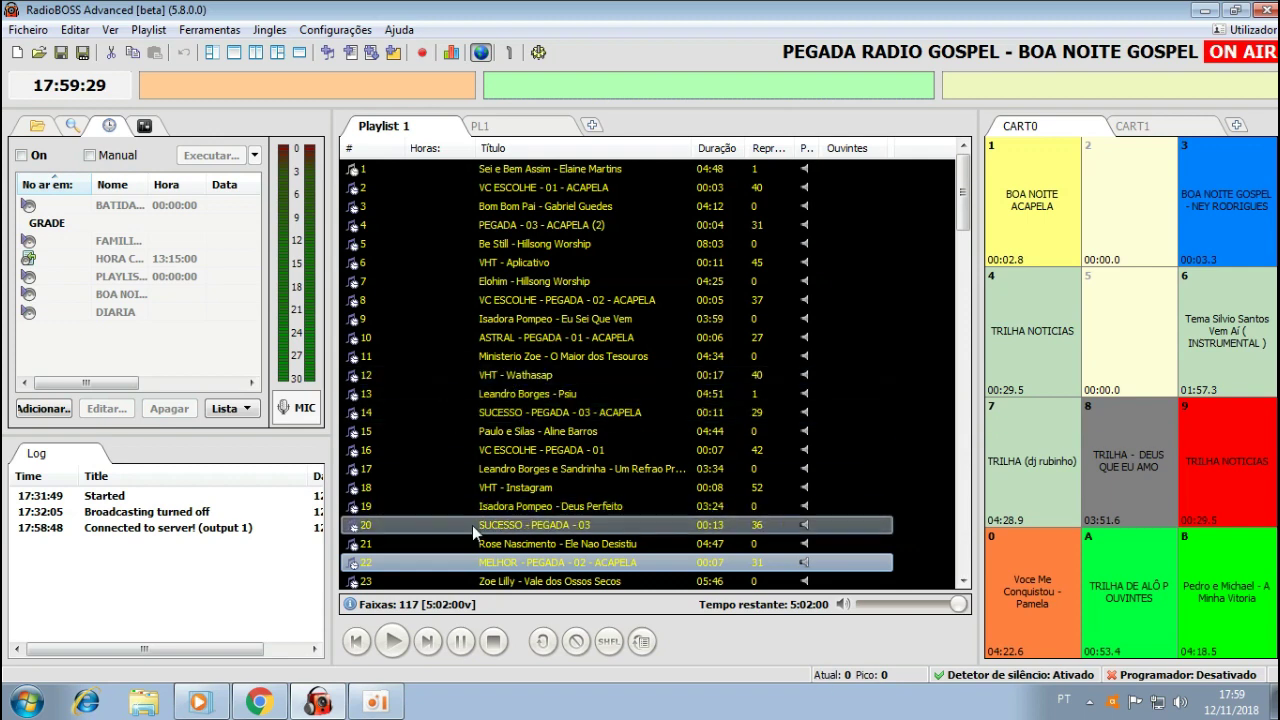
Turn off broadcasting, confirming with Sim.
left_click(481, 52)
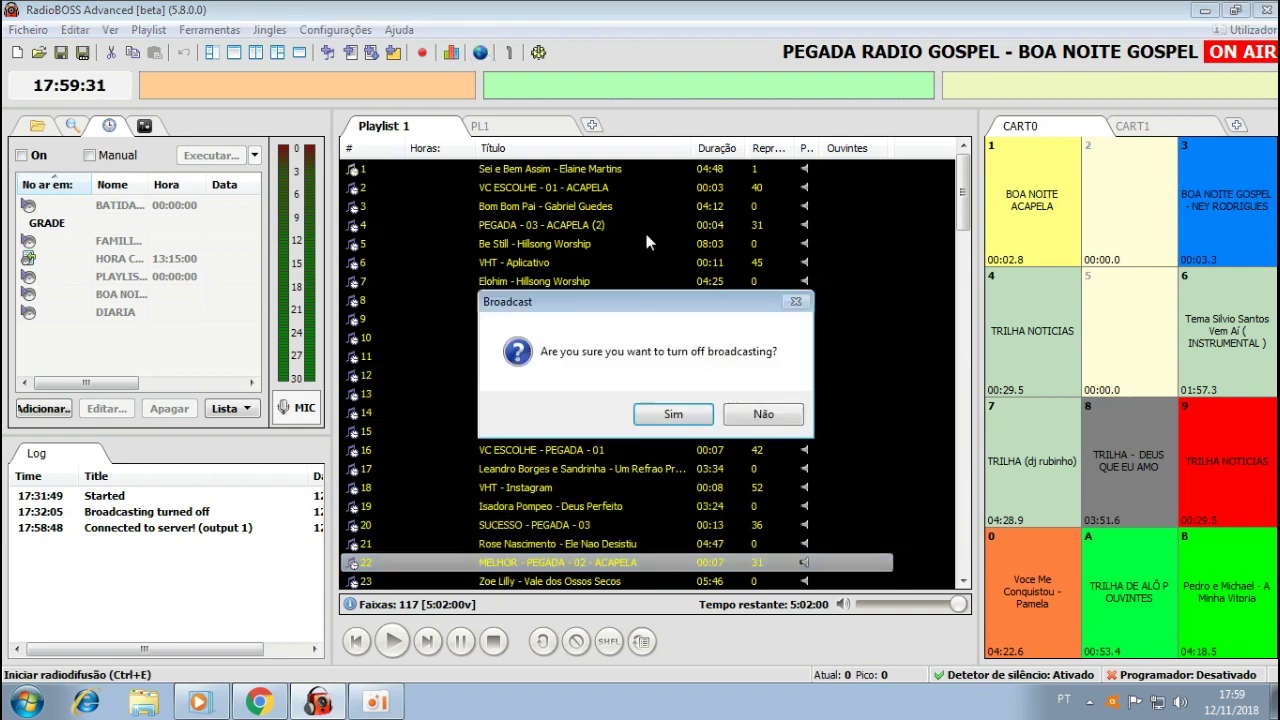
left_click(677, 413)
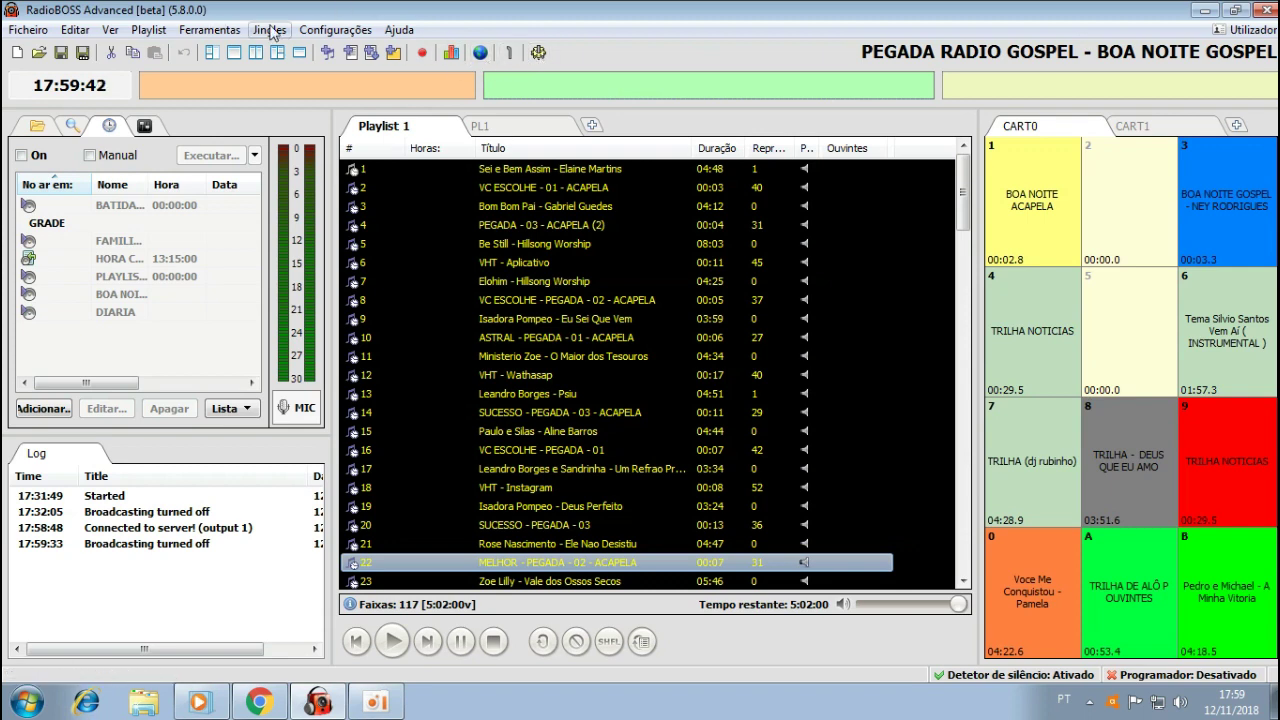
Set the Transmissão Fonte back to Audio mix and save with OK.
left_click(342, 32)
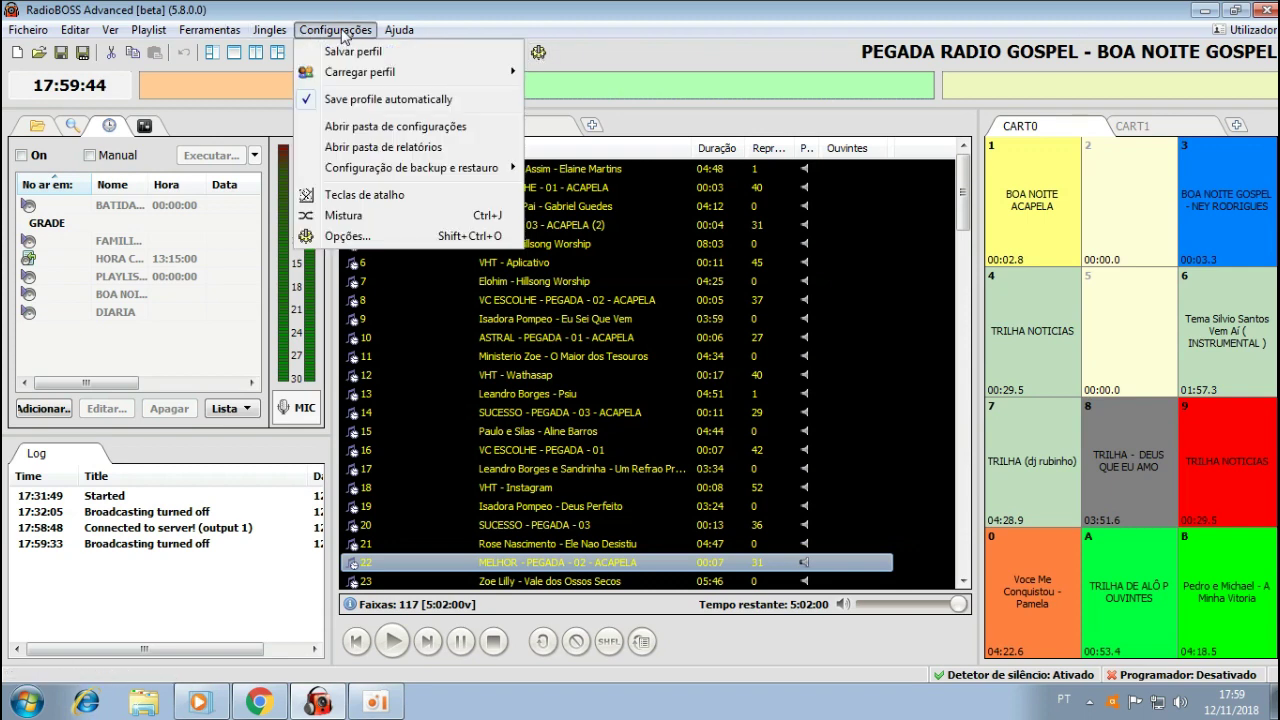
left_click(365, 237)
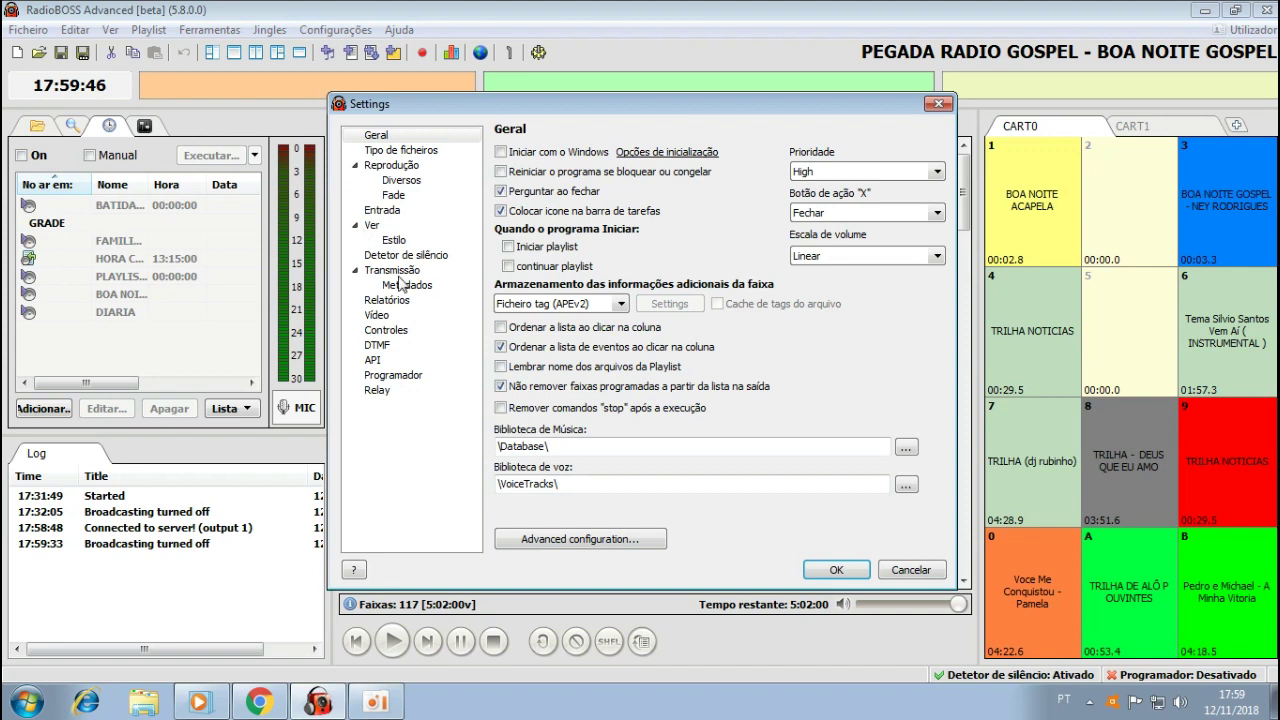
left_click(404, 285)
left_click(394, 271)
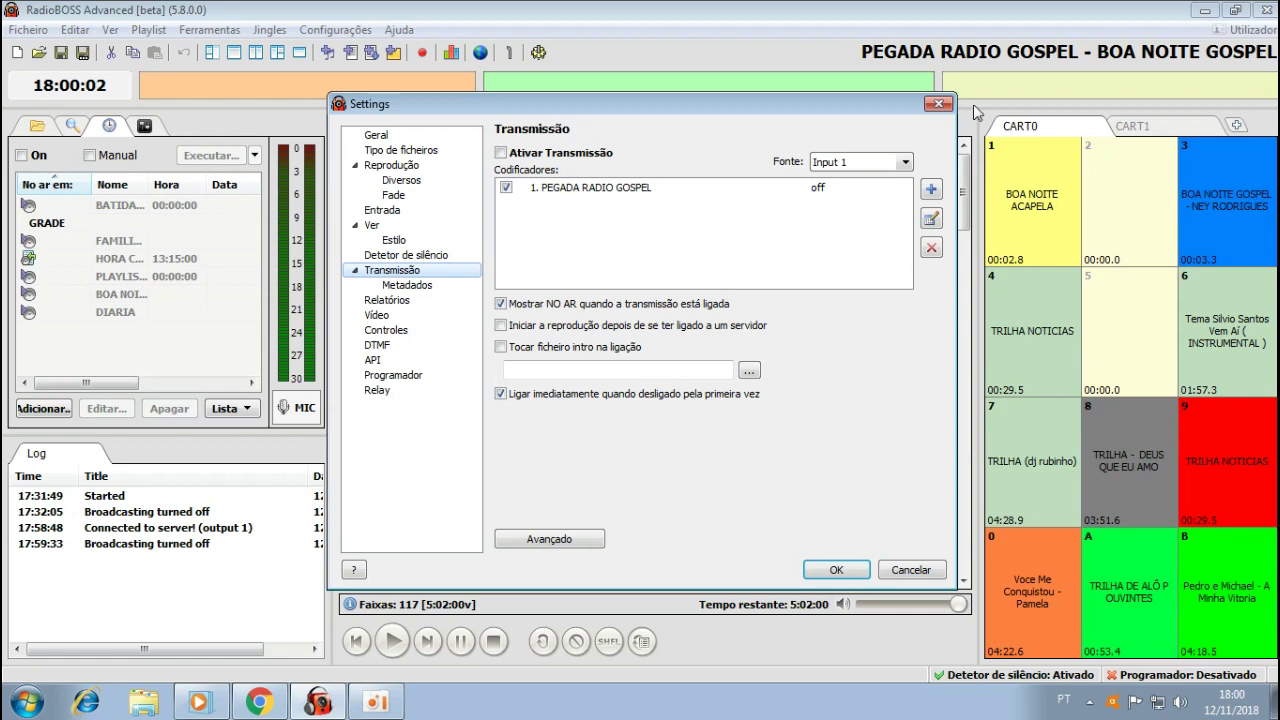
left_click(906, 162)
left_click(822, 179)
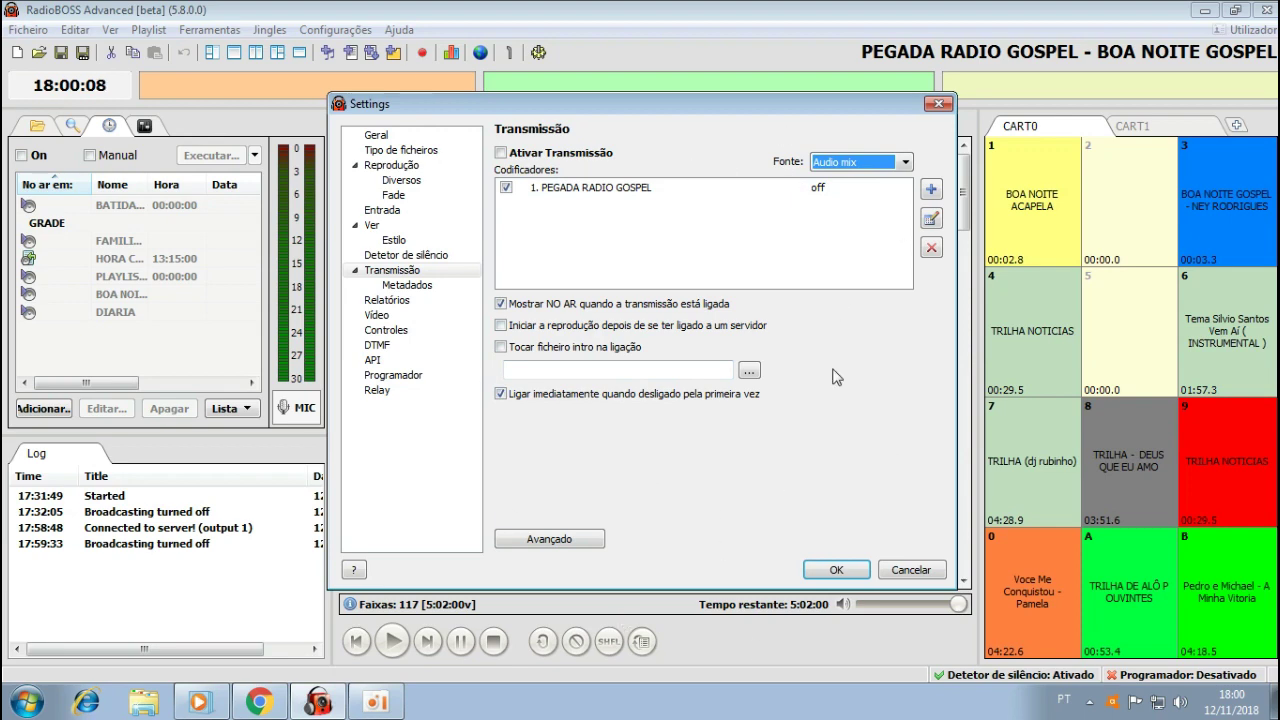
left_click(906, 570)
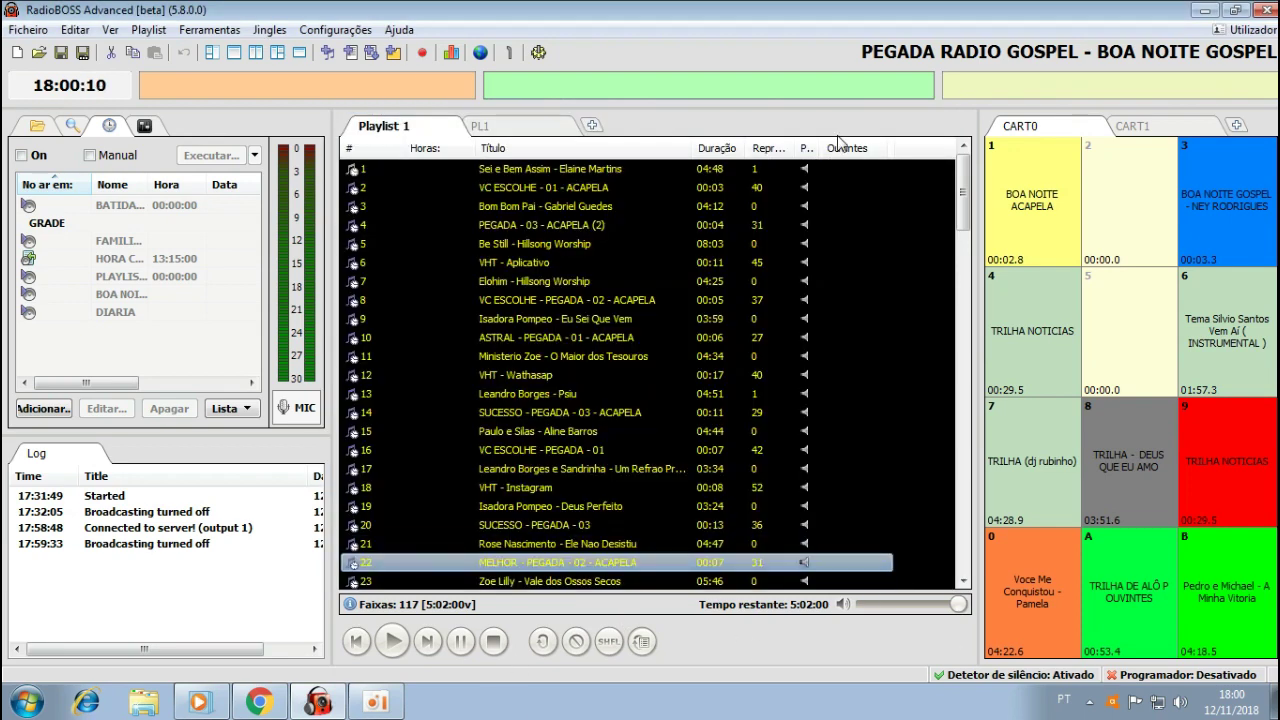